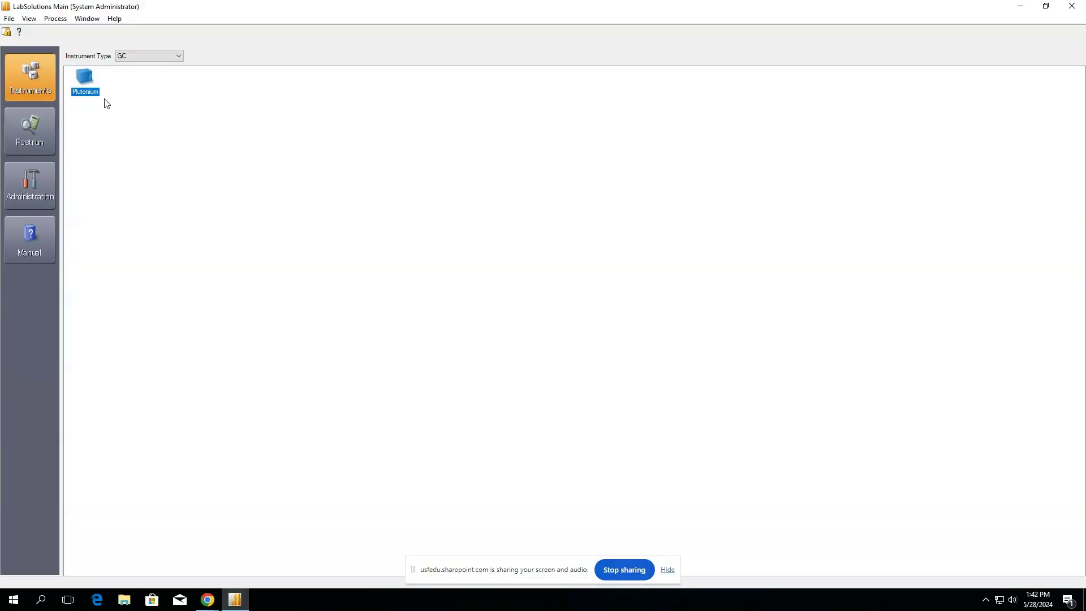
- Launch Realtime Analysis for the Plutonium GC with method USP 611 Method 2b loaded
double_click(85, 77)
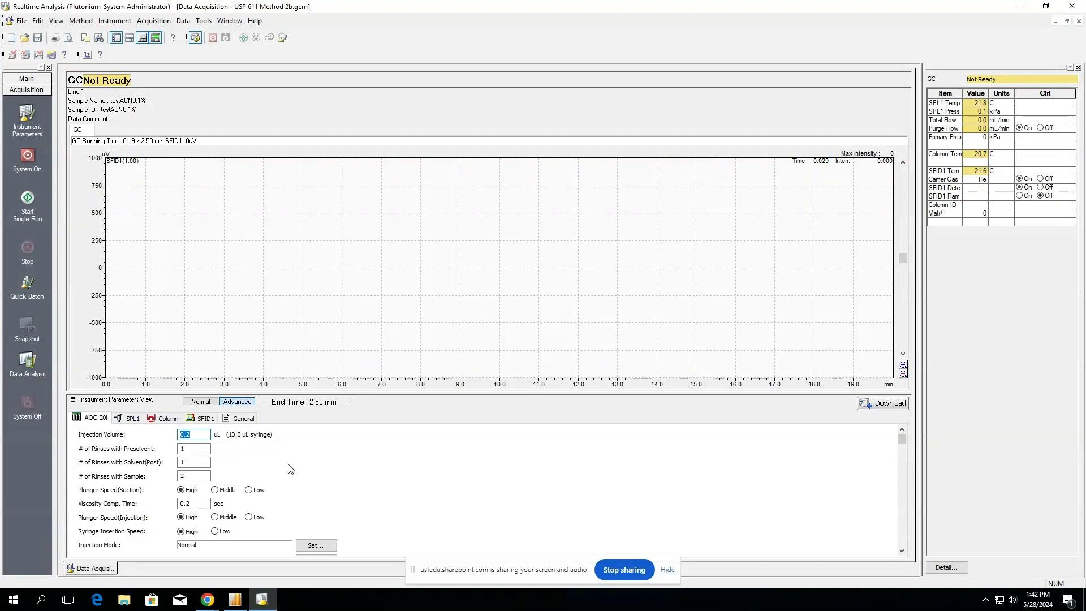
- Review the Column and SFID1 parameters, then return to the SPL1 injector settings (210.0 C, Split)
scroll(290, 470, "down", 1)
left_click(131, 418)
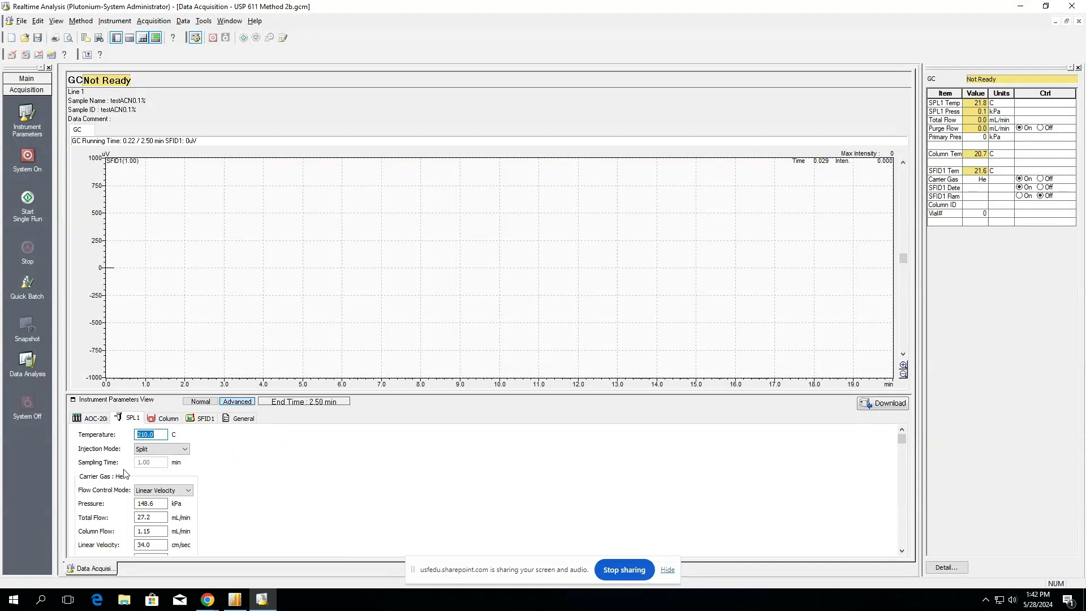
left_click(156, 422)
left_click(200, 418)
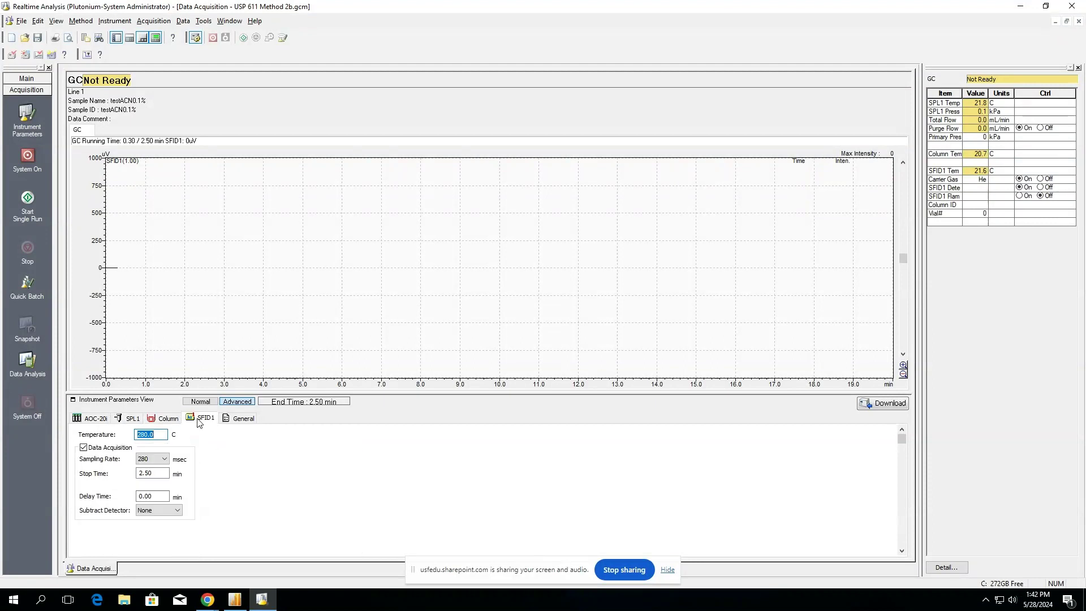
left_click(130, 418)
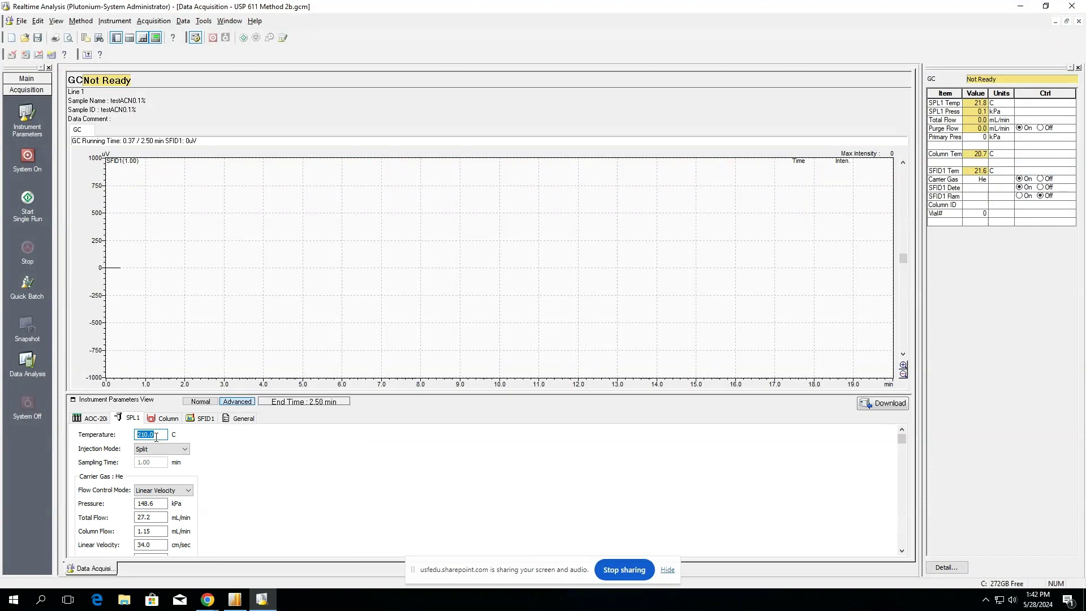
left_click(160, 435)
double_click(156, 435)
left_click(167, 456)
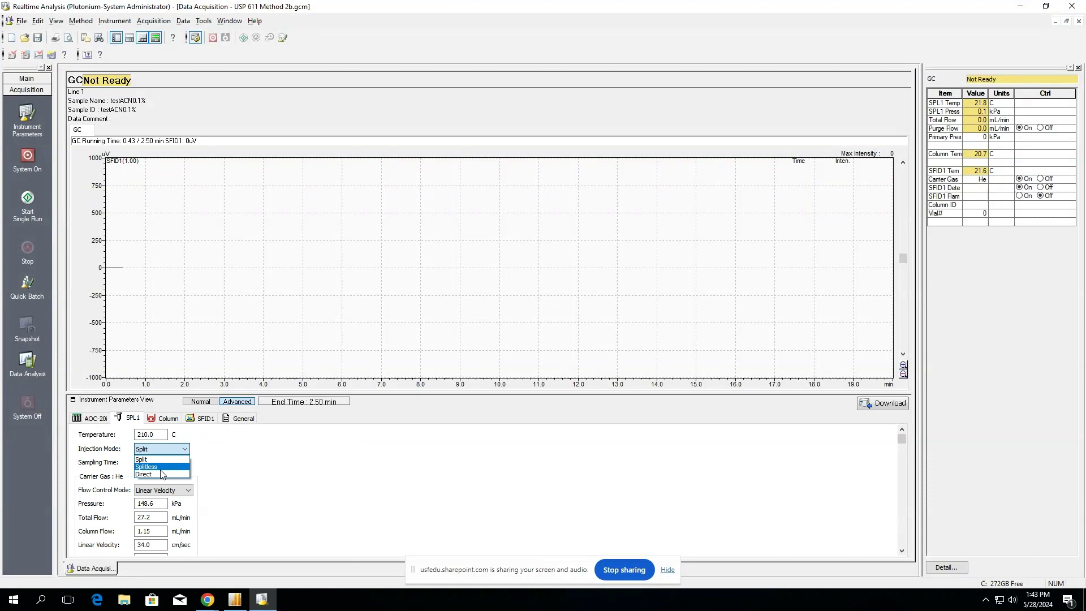
left_click(161, 459)
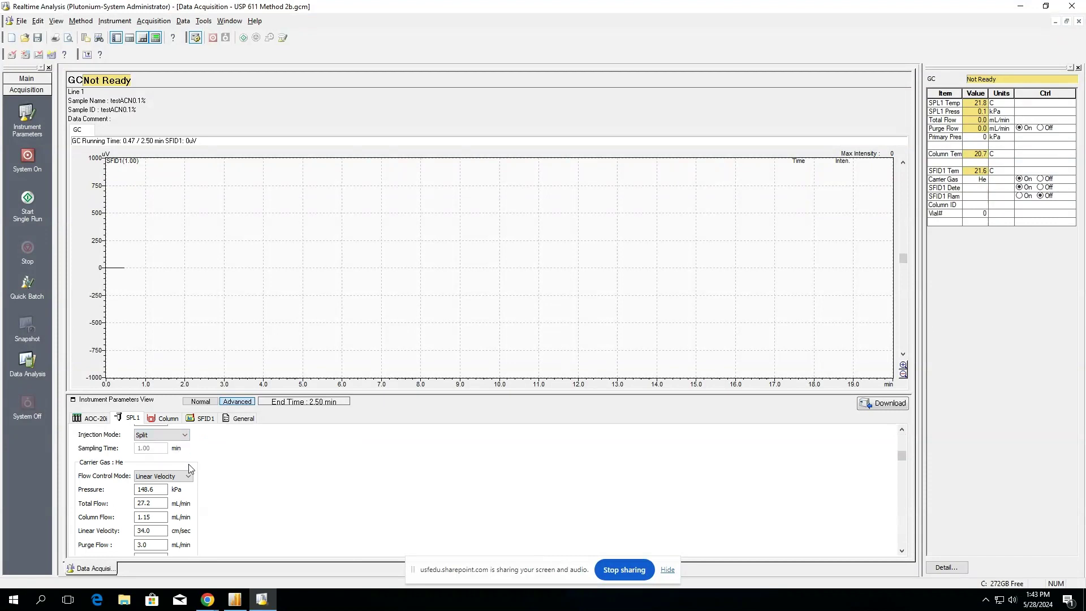
scroll(188, 464, "down", 2)
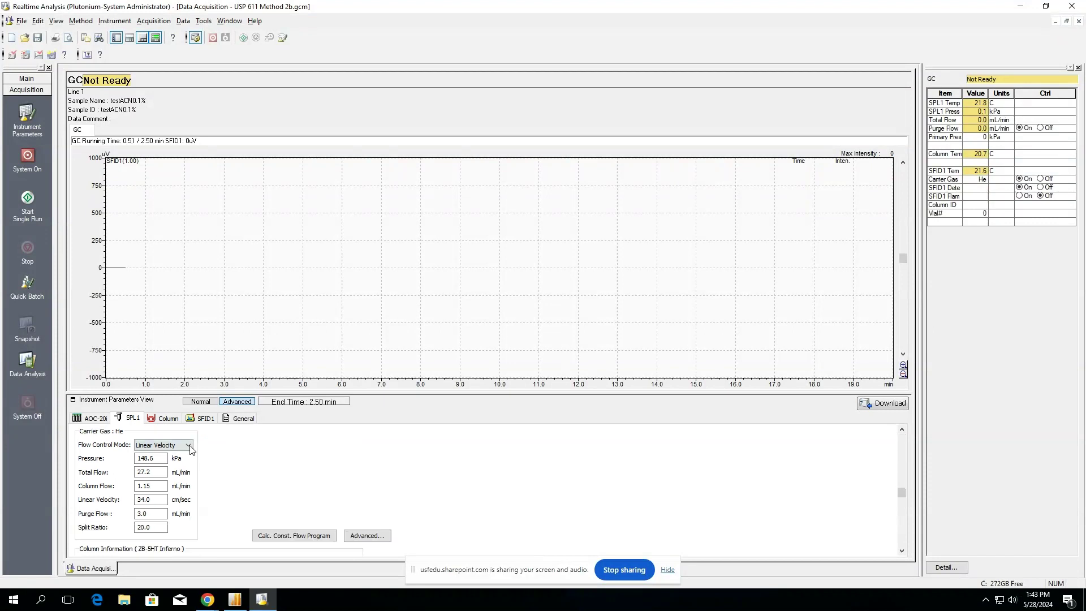
left_click(189, 449)
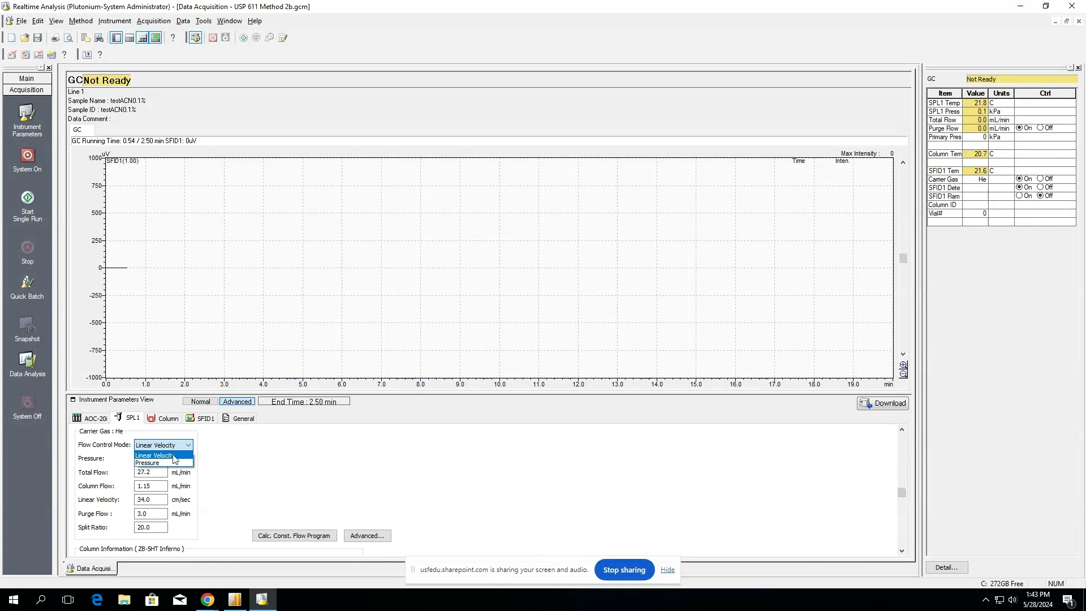
left_click(170, 456)
scroll(235, 469, "down", 1)
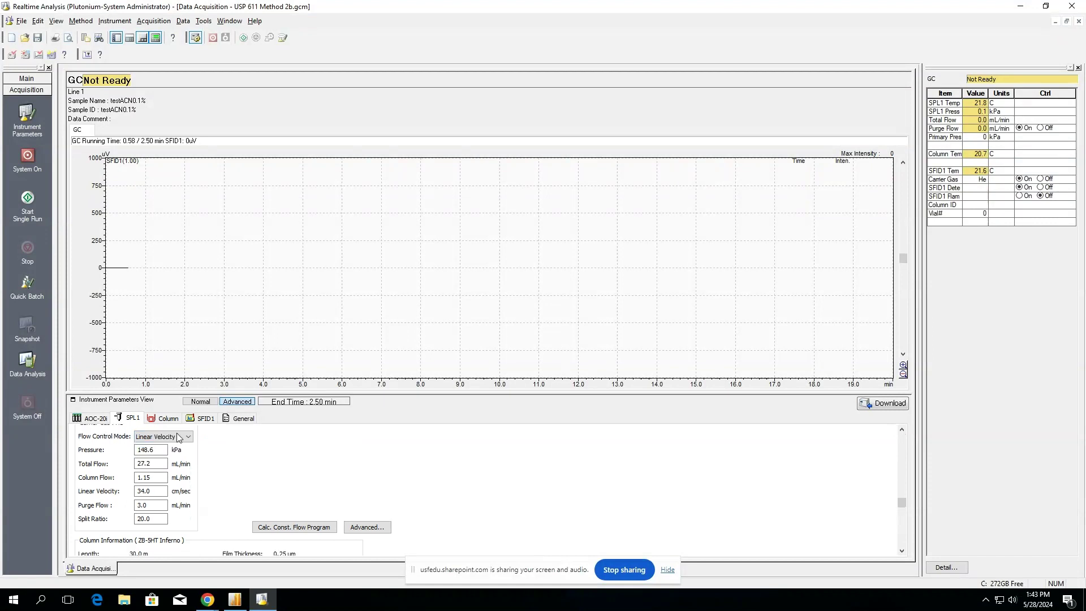
key("Tab")
left_click(158, 519)
left_click_drag(158, 519, 122, 522)
left_click(159, 521)
left_click_drag(156, 515, 125, 519)
left_click(155, 520)
double_click(154, 507)
left_click(154, 505)
scroll(234, 496, "down", 1)
scroll(223, 501, "down", 1)
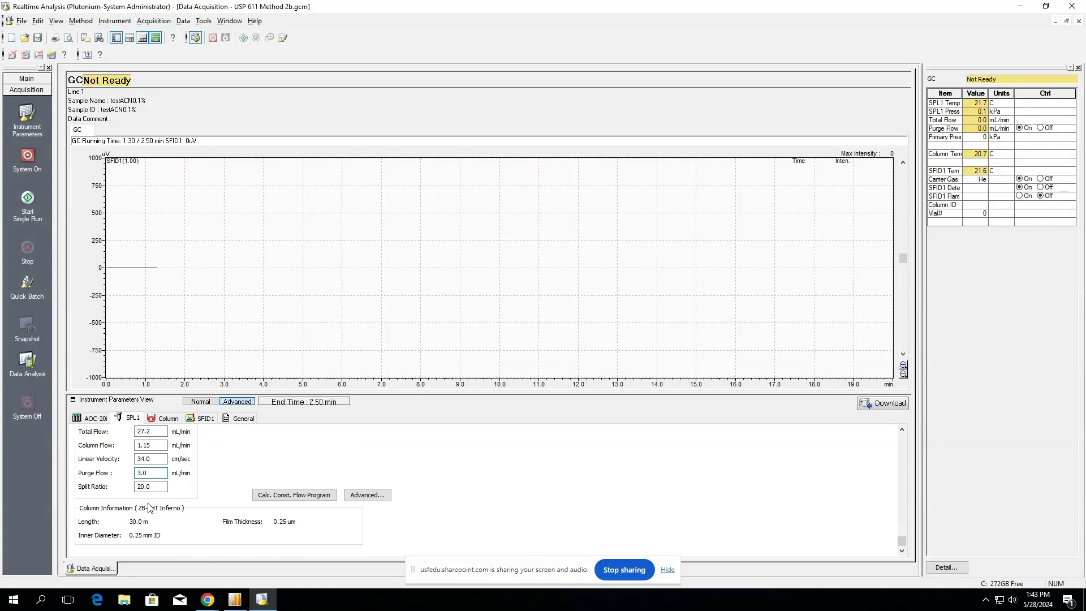
scroll(207, 481, "up", 1)
scroll(208, 482, "up", 2)
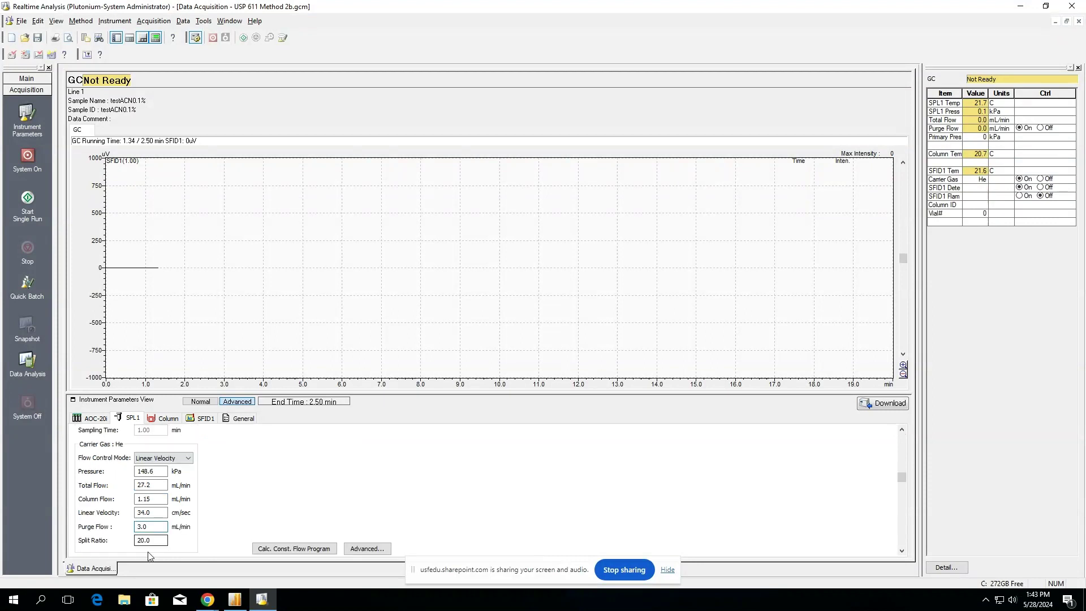
scroll(229, 512, "up", 1)
scroll(230, 512, "up", 1)
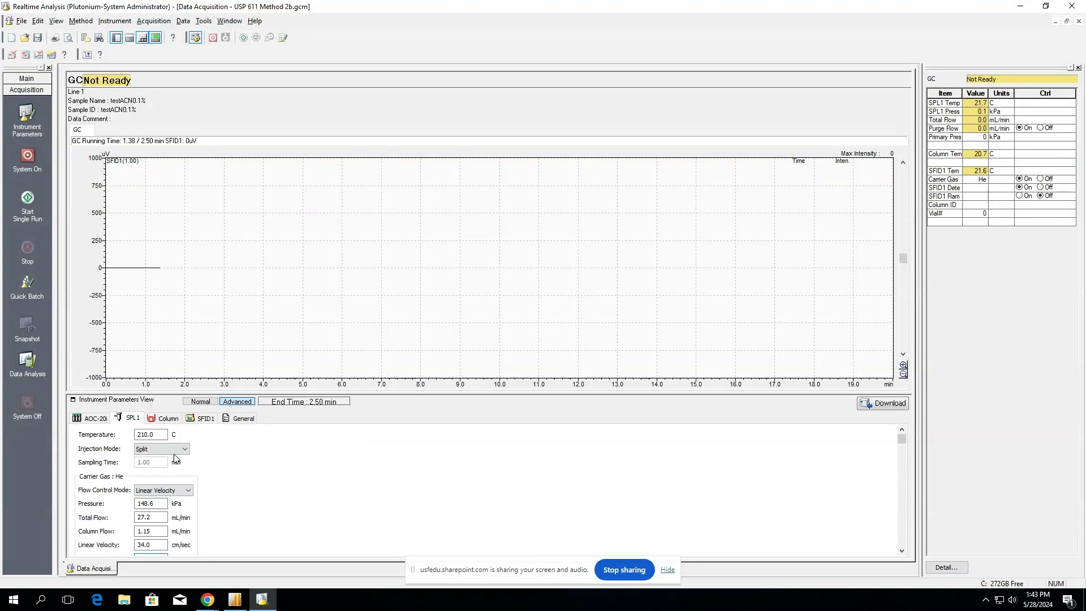
scroll(231, 493, "down", 1)
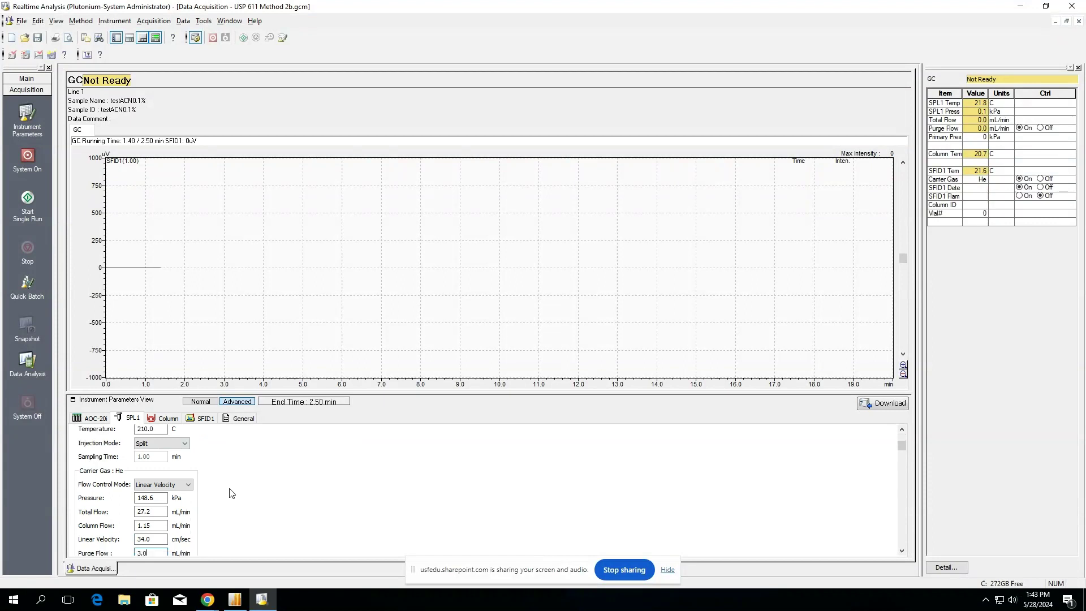
scroll(230, 492, "down", 1)
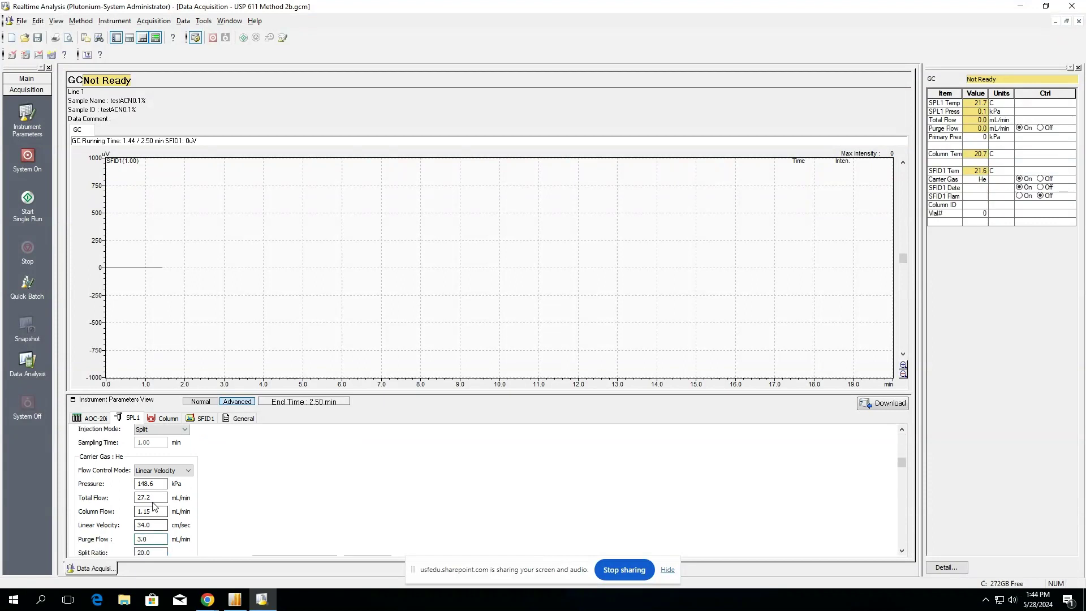
scroll(230, 497, "down", 1)
scroll(231, 496, "down", 1)
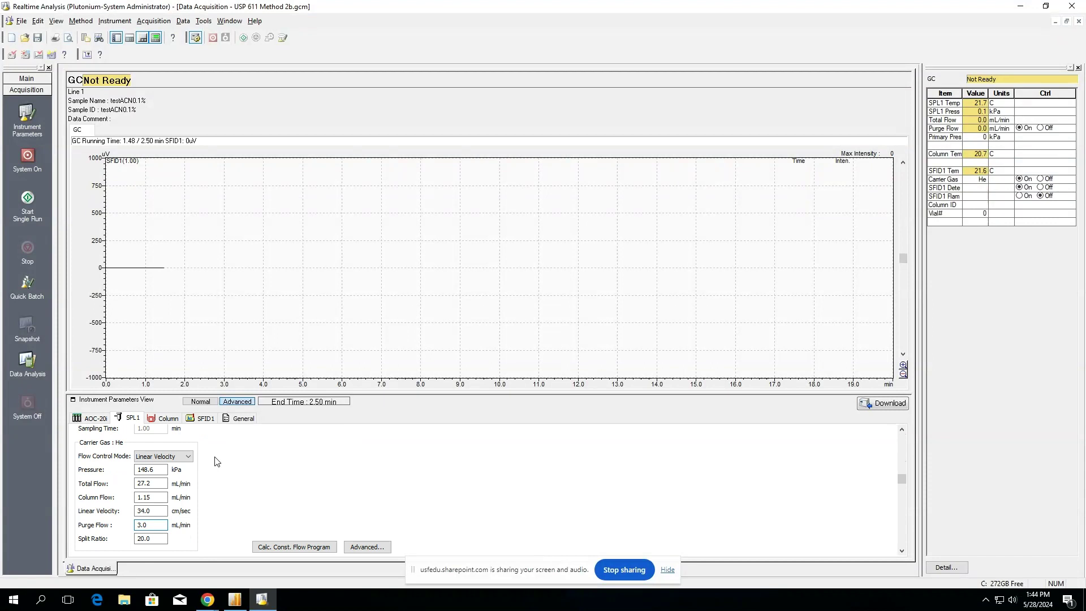
- Show the Column tab and review the column information, equilibration time and oven program table
left_click(159, 420)
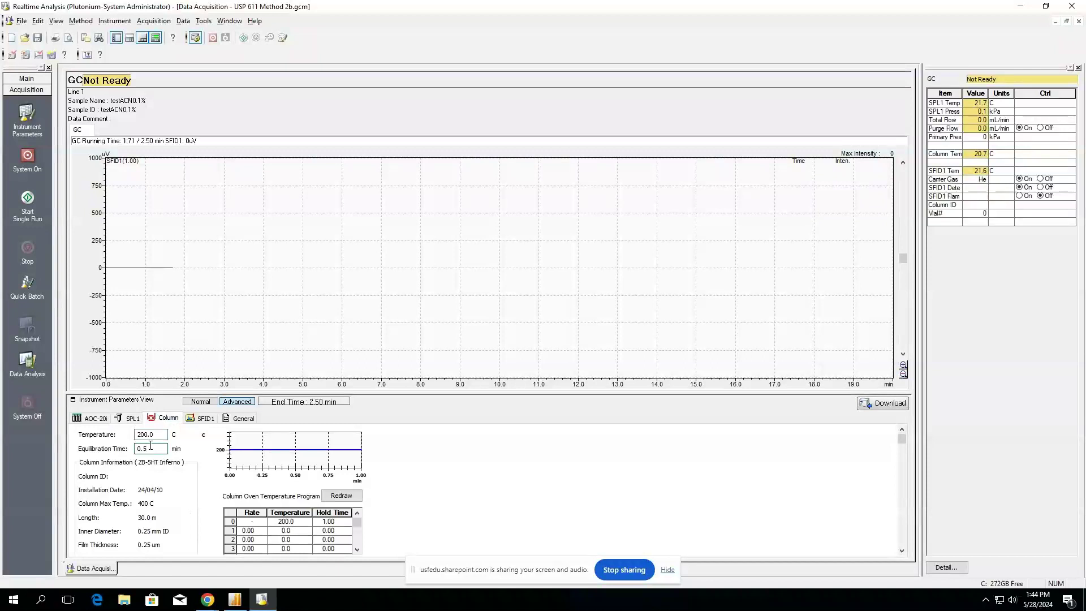
left_click(151, 450)
left_click(153, 448)
scroll(173, 482, "down", 1)
scroll(174, 481, "down", 3)
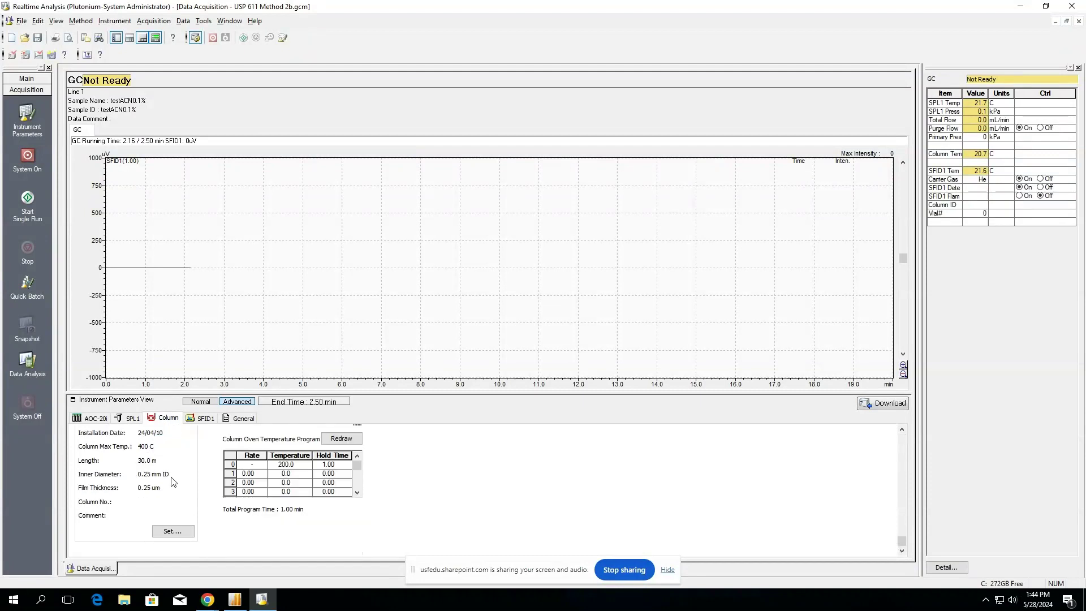
scroll(181, 485, "up", 1)
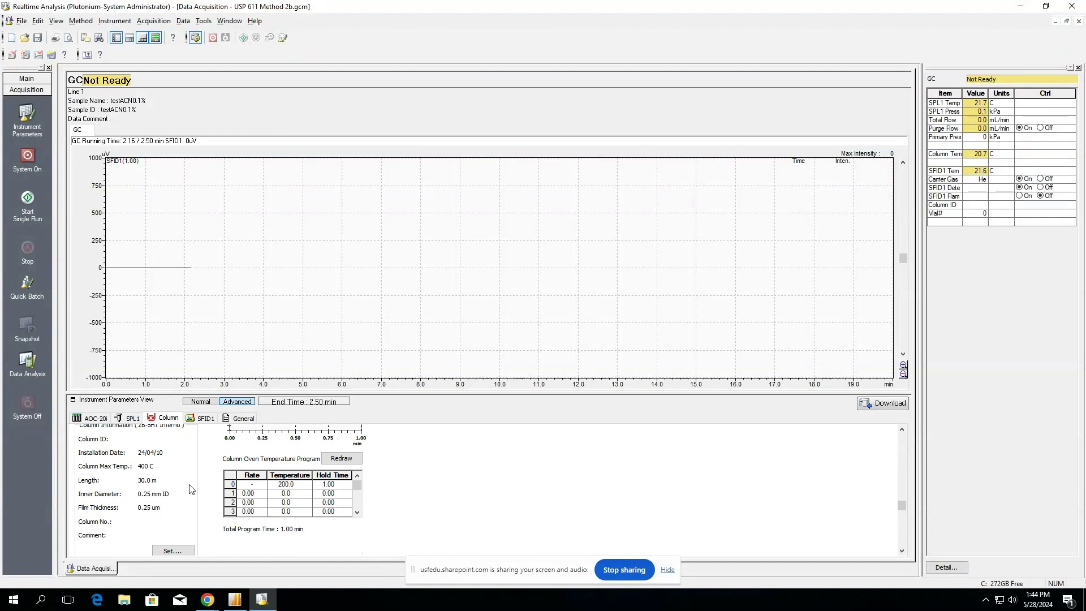
scroll(190, 489, "up", 3)
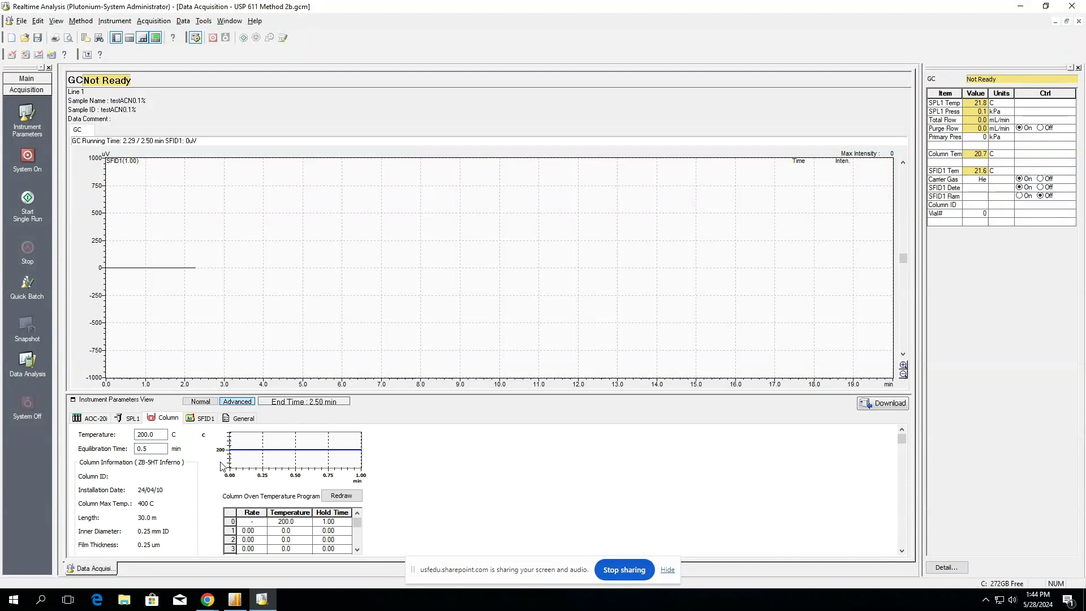
left_click(259, 529)
- Set the initial oven temperature in row 0 to 50.0 C
left_click(259, 532)
left_click(289, 527)
type("50")
key("Return")
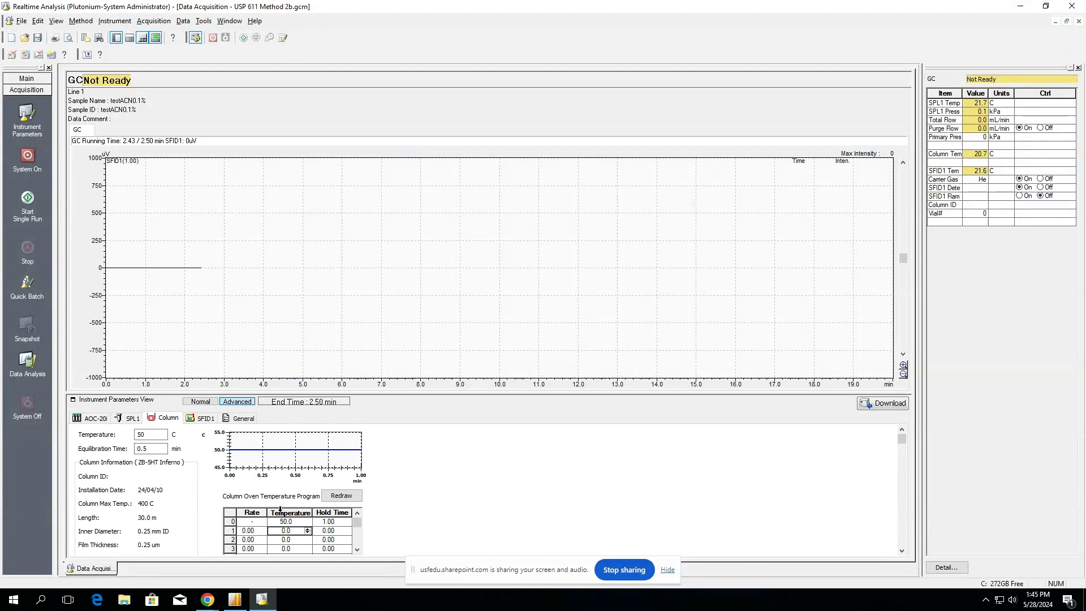
key("shift+Tab")
- Add a 10.00 C/min ramp to 200.0 C with 0.00 min hold and redraw the profile
type("10")
key("Tab")
type("200")
key("Tab")
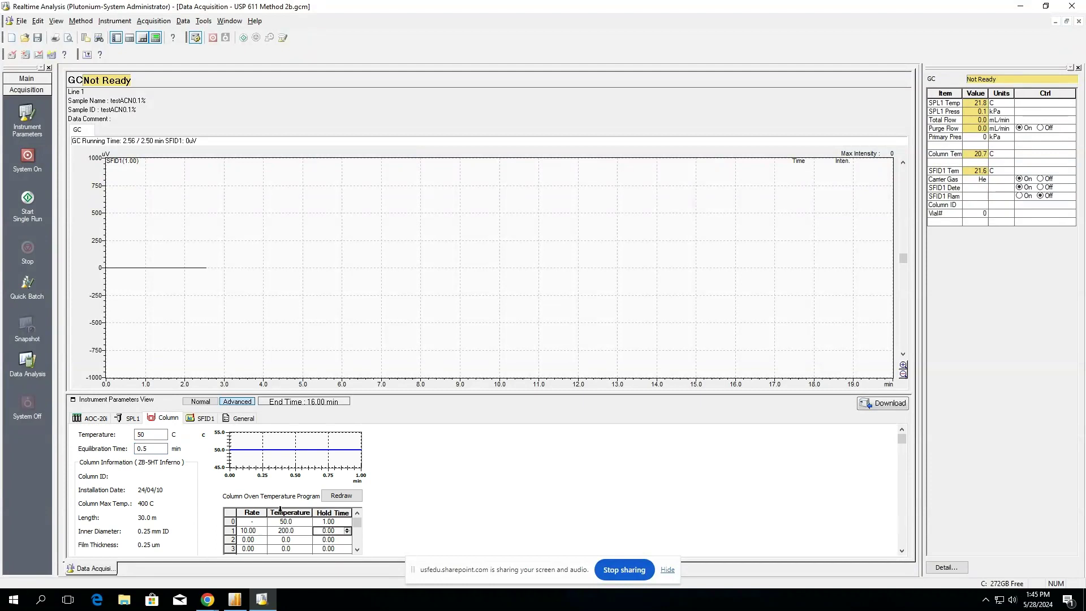
key("Tab")
key("Down")
key("Return")
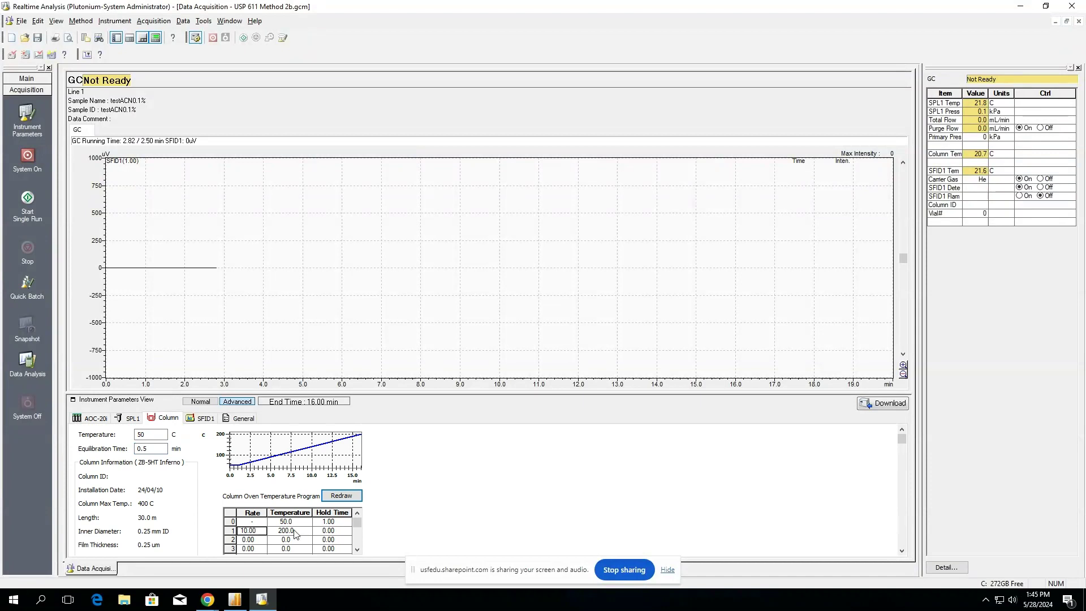
- Verify the final hold time and 16.00 min total, then show the FID detector settings
left_click(324, 531)
scroll(197, 511, "down", 1)
scroll(202, 512, "down", 1)
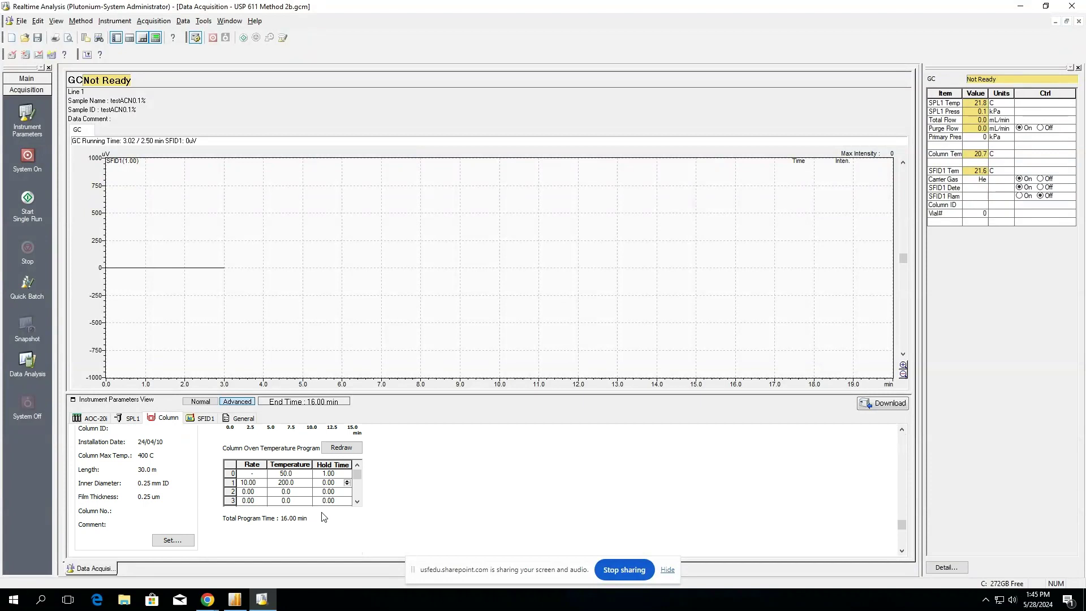
left_click(205, 418)
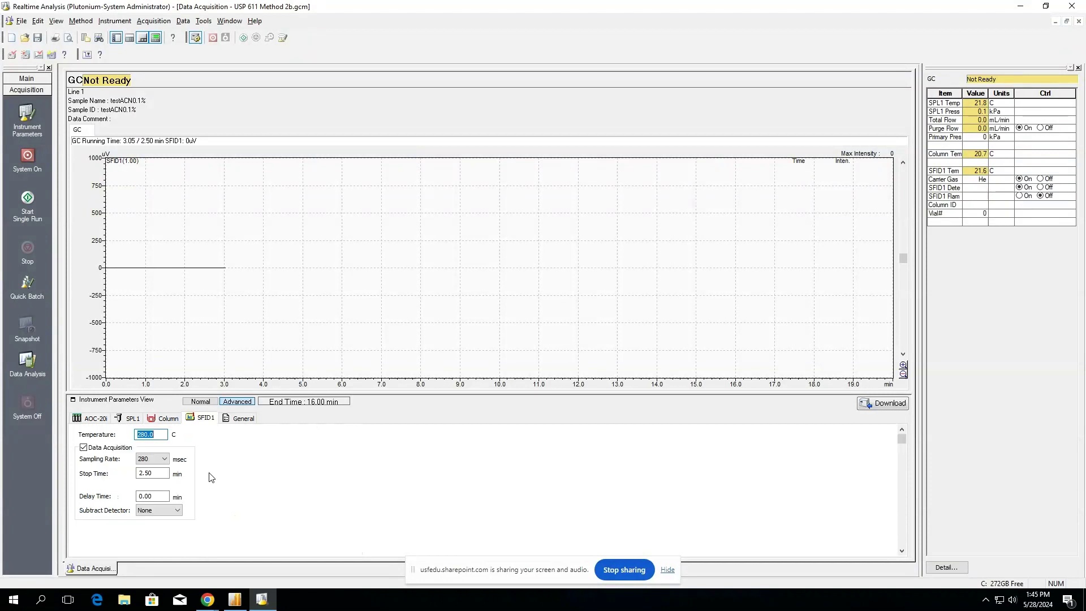
left_click(160, 474)
left_click(158, 475)
left_click(158, 496)
left_click_drag(165, 496, 122, 495)
left_click(156, 497)
left_click_drag(166, 495, 103, 486)
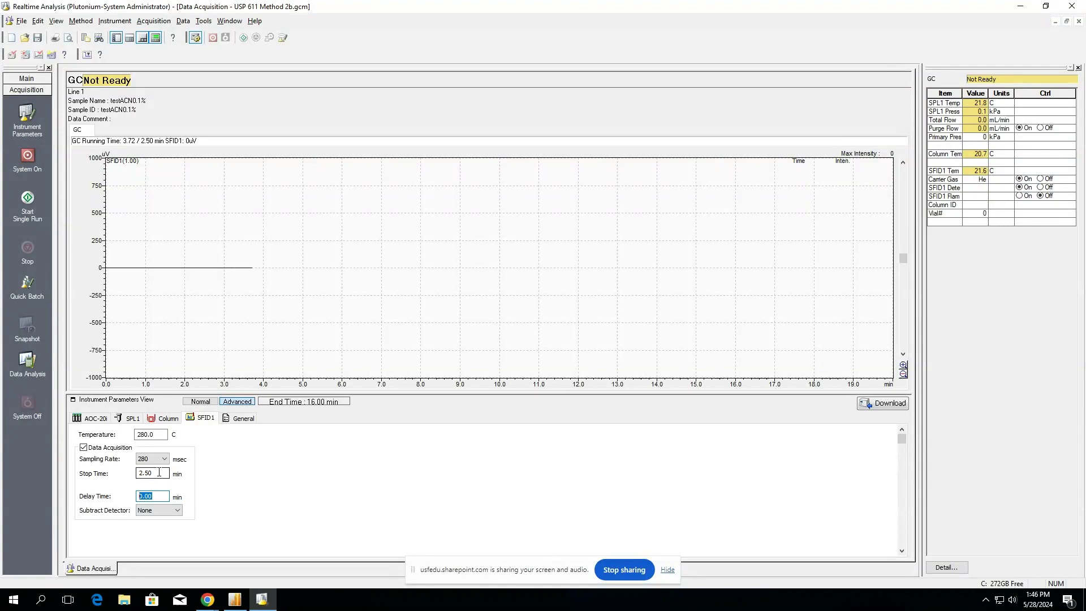
double_click(159, 472)
left_click(159, 496)
left_click(131, 417)
left_click(148, 419)
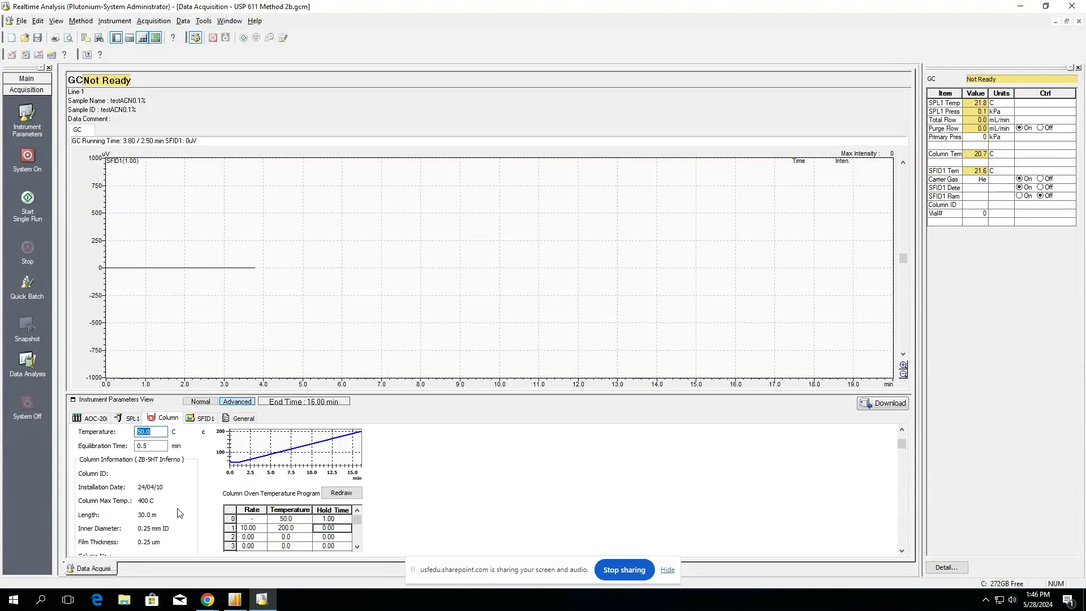
left_click(152, 449)
left_click(153, 449)
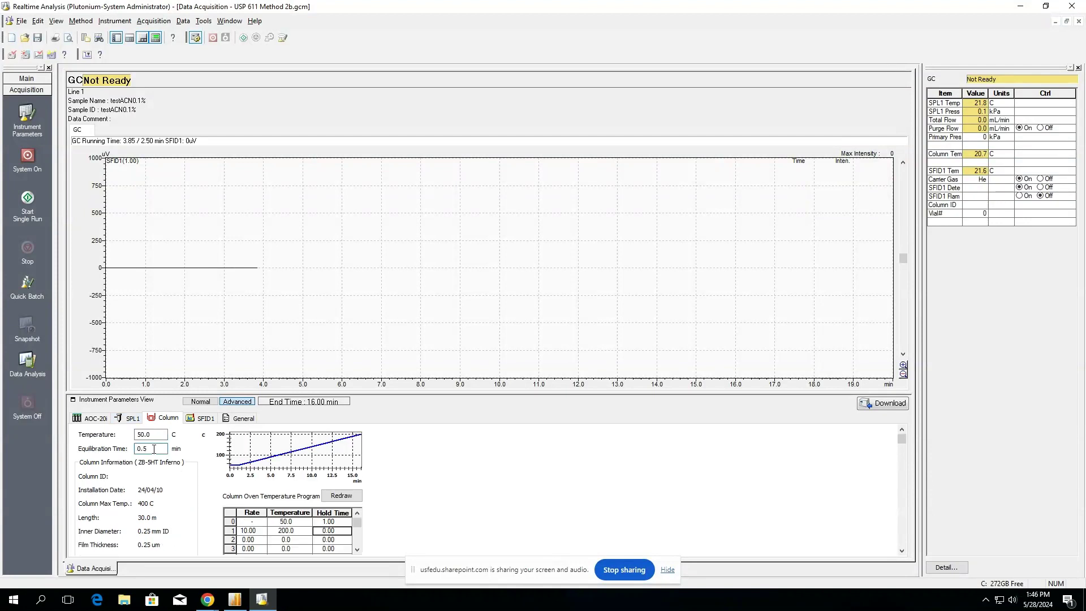
double_click(154, 448)
left_click(196, 421)
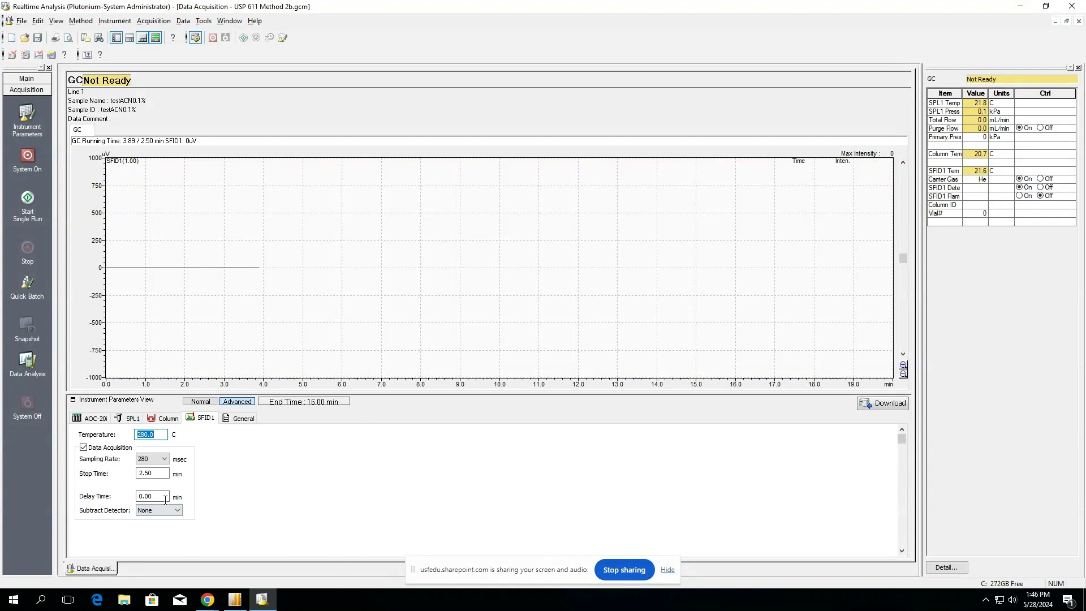
left_click_drag(165, 500, 135, 496)
type("0.00")
- Review the injector carrier gas and flow settings, then the Column and FID tabs
left_click(128, 419)
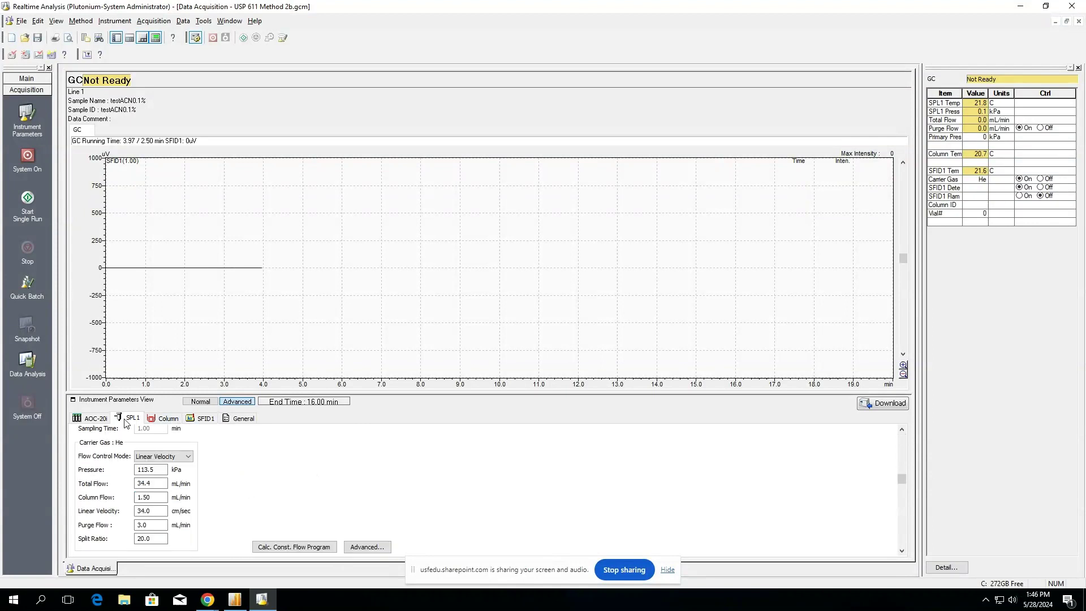
scroll(249, 486, "up", 2)
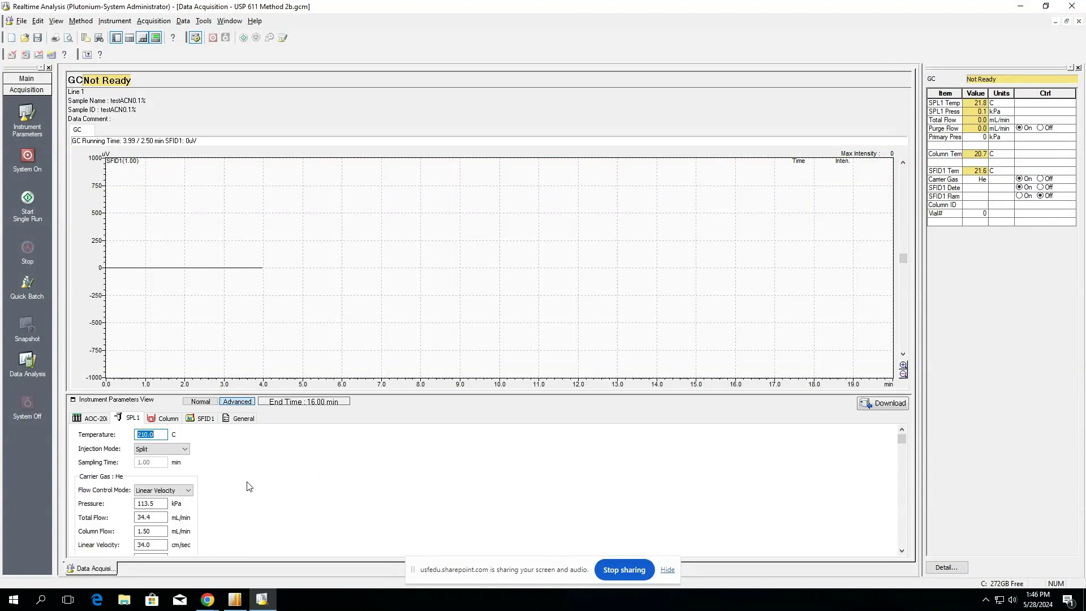
scroll(247, 487, "down", 3)
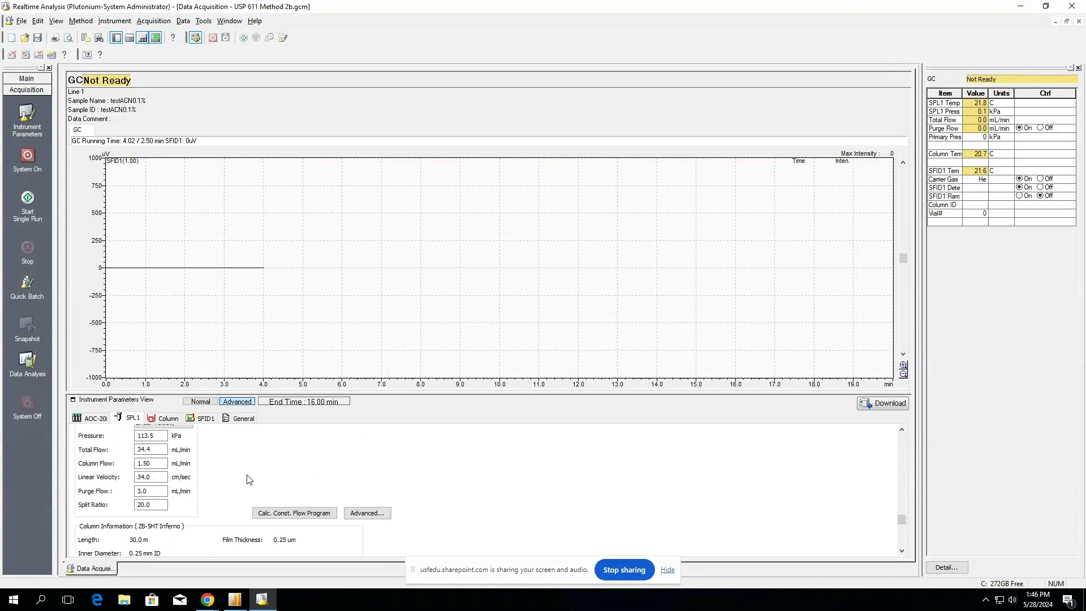
scroll(250, 480, "down", 1)
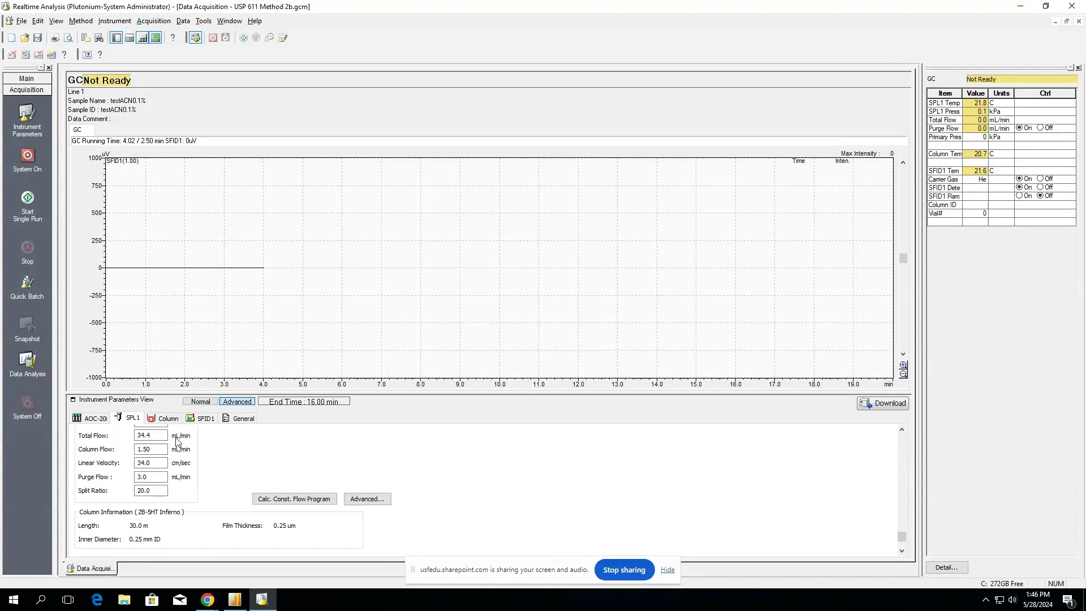
left_click(152, 418)
left_click(202, 419)
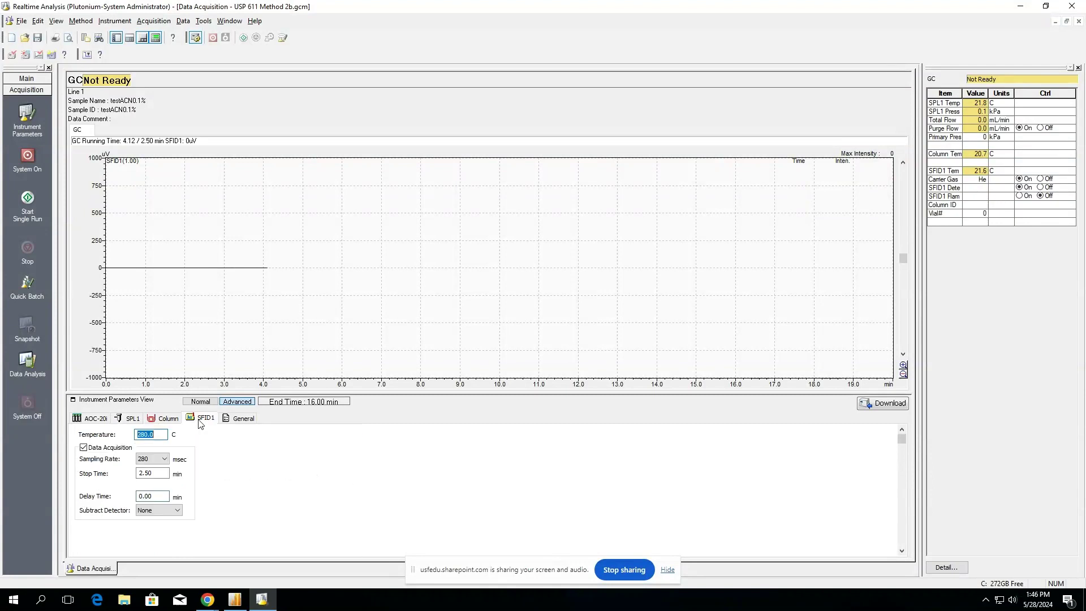
- Open the column specifications for the ZB-5HT Inferno column (30.0 m, 0.25 mm, 0.25 µm film)
left_click(168, 421)
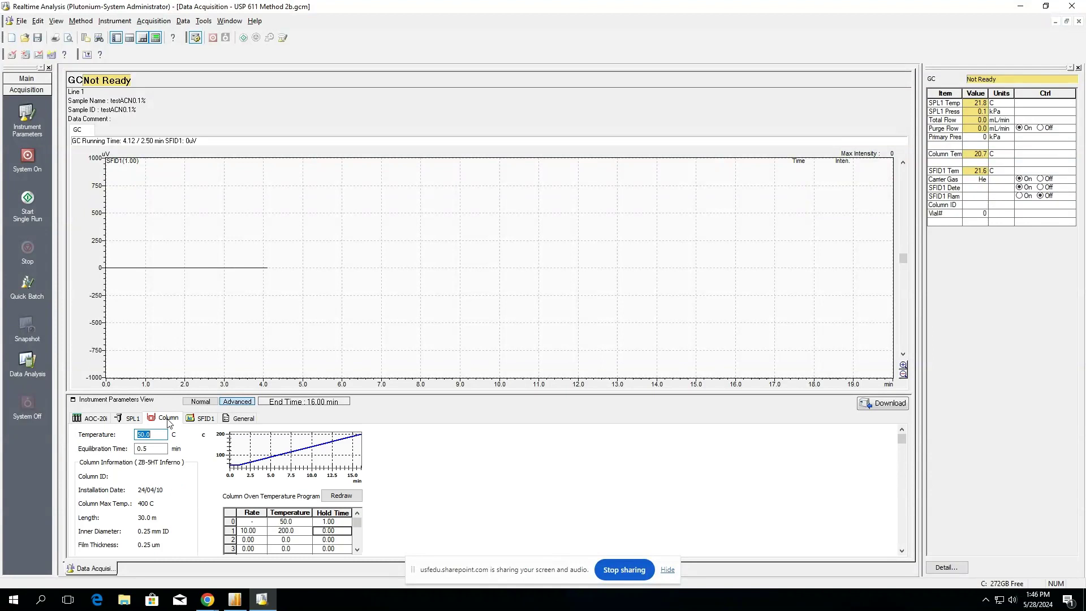
scroll(193, 483, "down", 1)
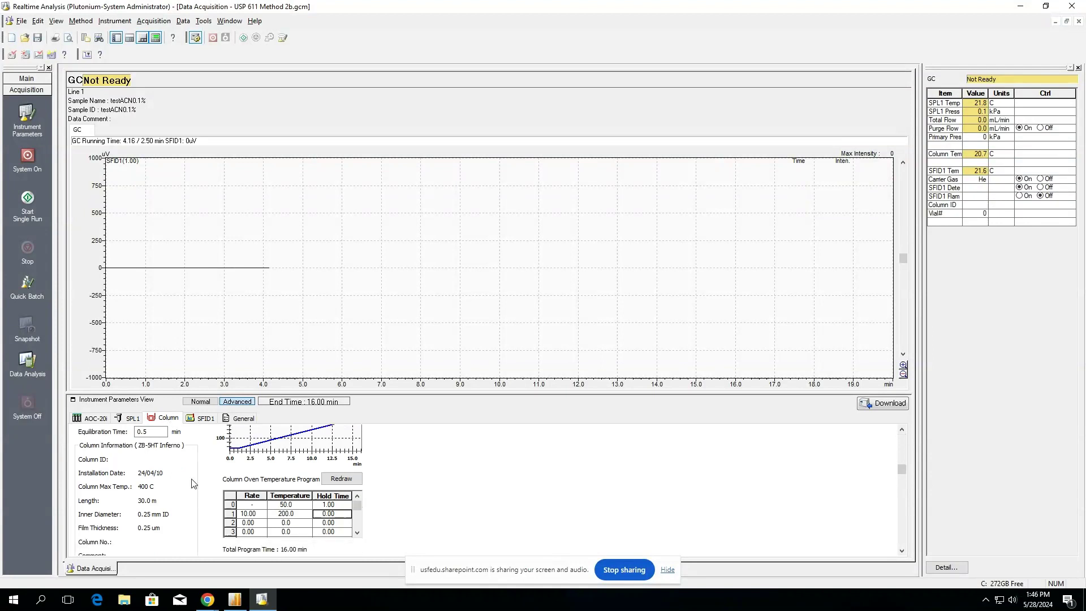
scroll(203, 509, "down", 2)
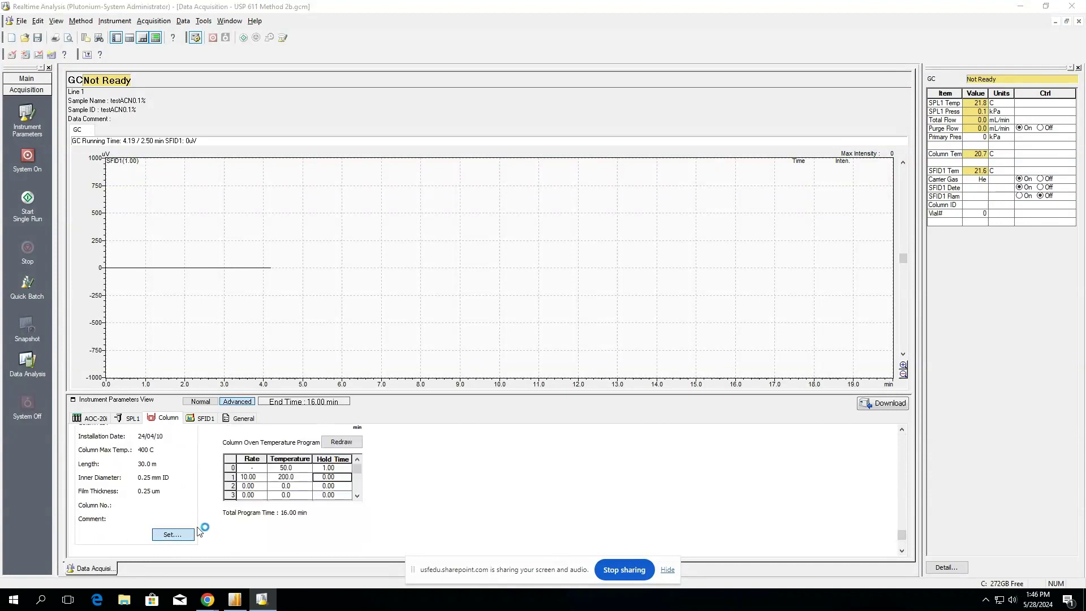
left_click(172, 534)
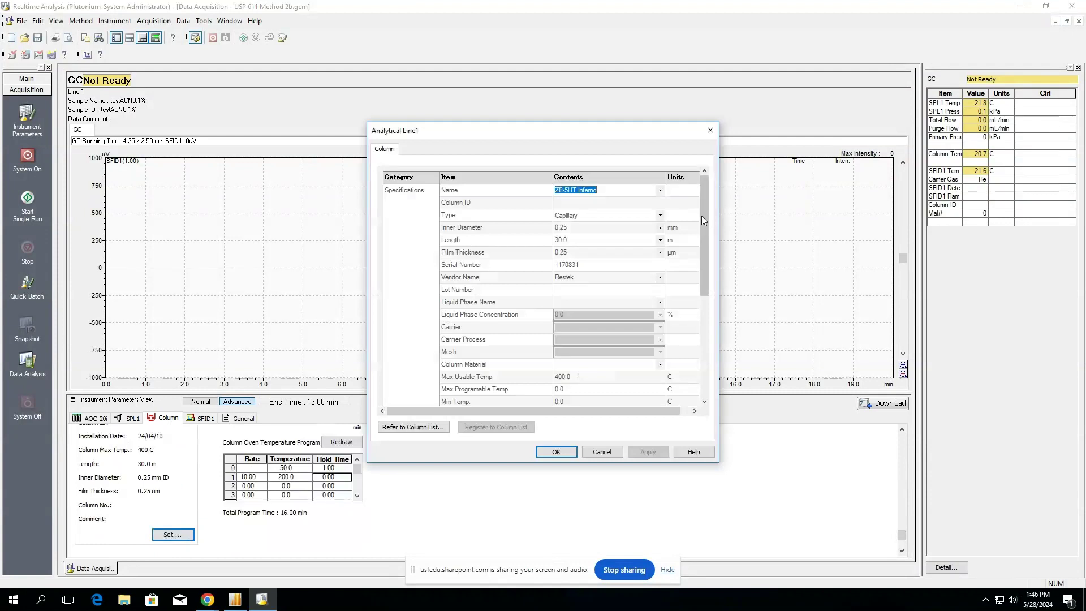
mouse_move(701, 215)
left_mouse_down()
mouse_move(709, 362)
mouse_move(695, 212)
left_mouse_up()
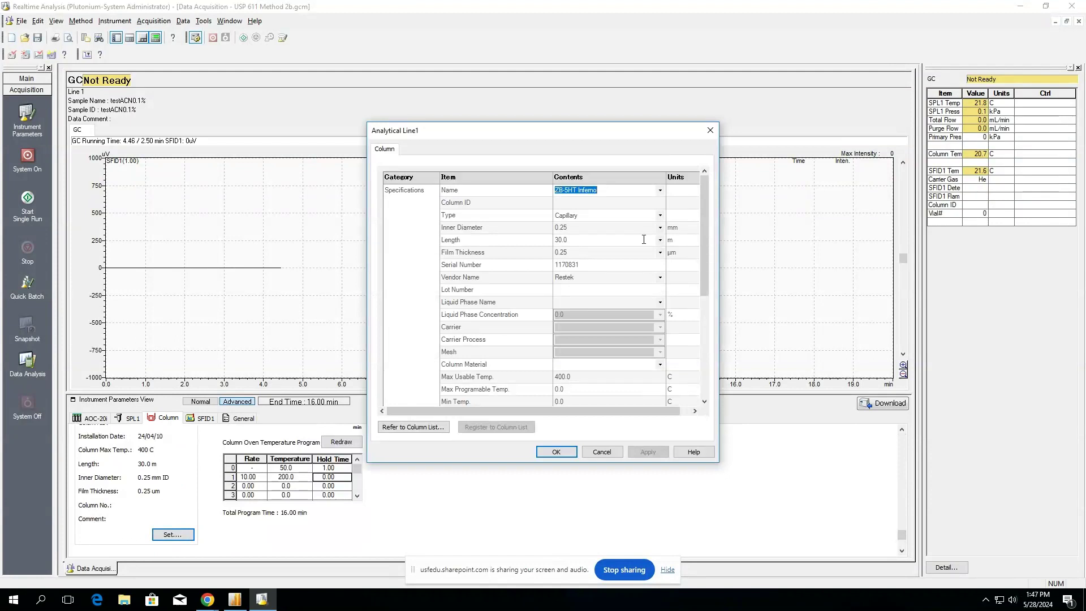
left_click(659, 191)
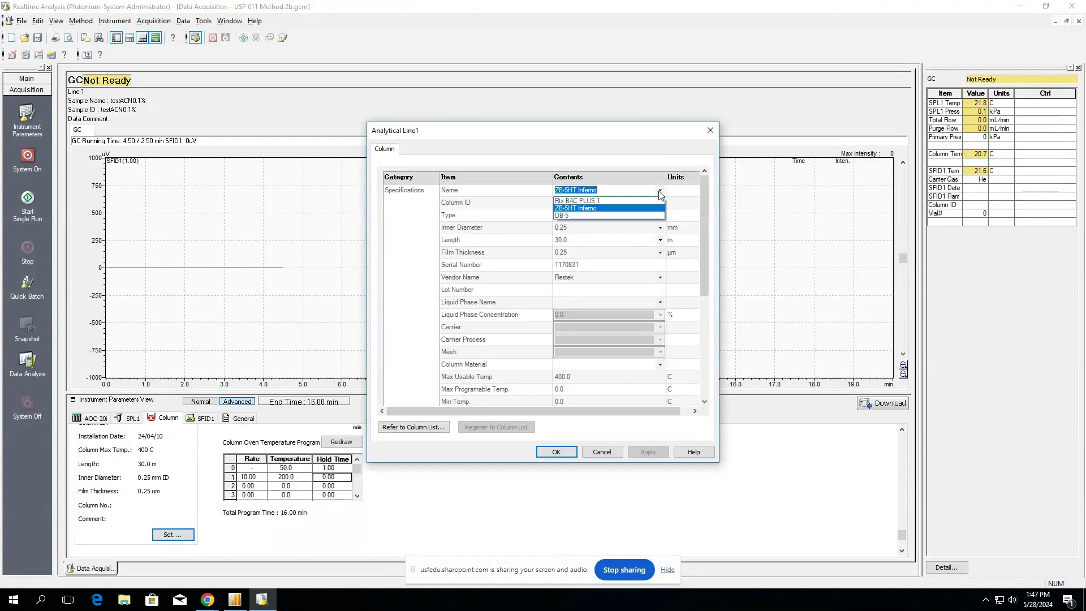
left_click(655, 208)
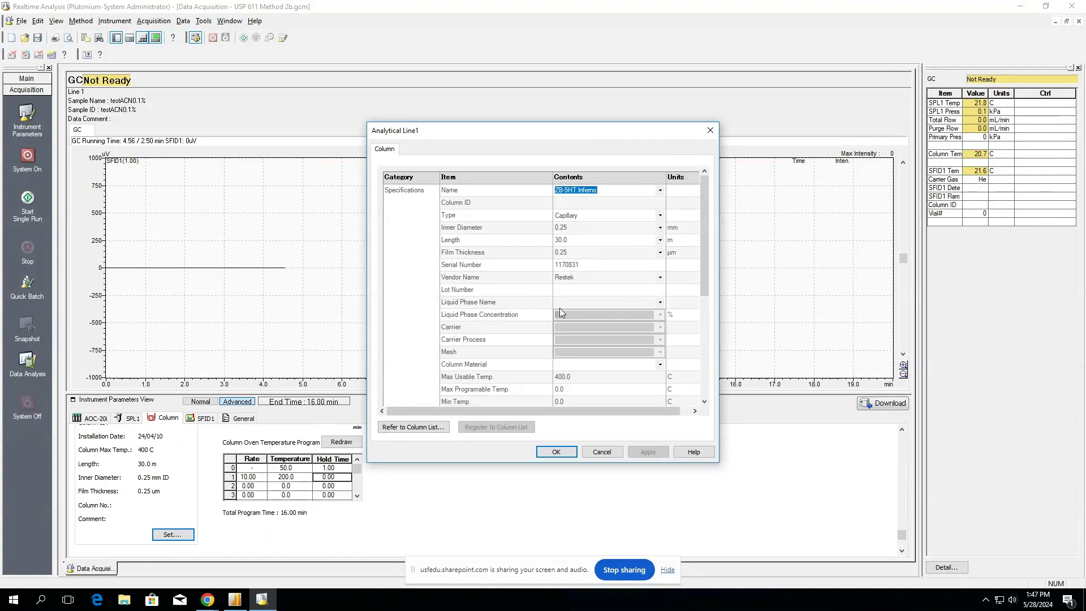
scroll(554, 293, "down", 5)
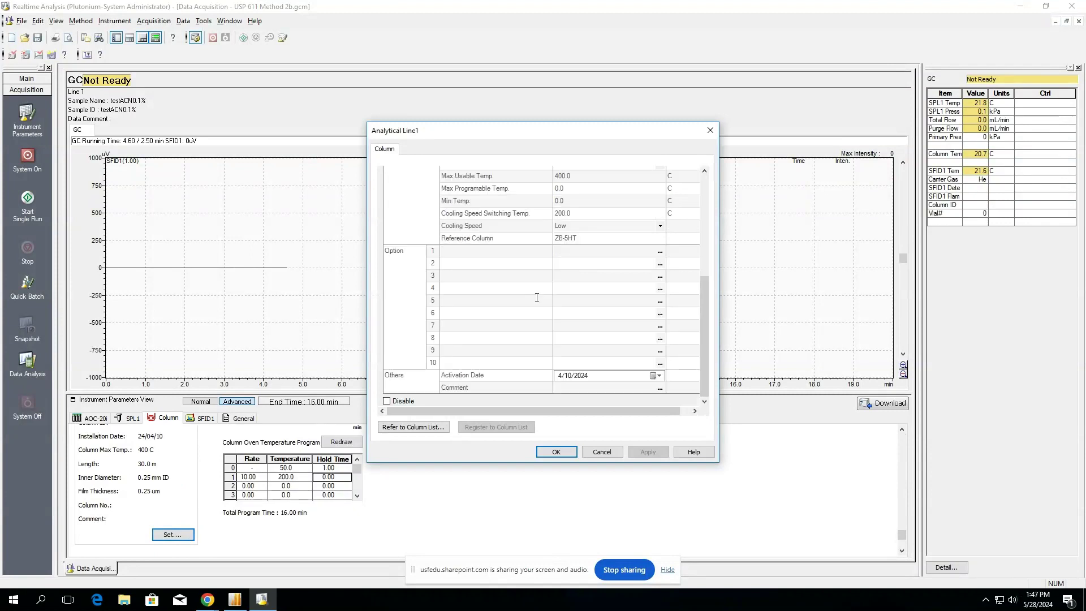
scroll(548, 292, "up", 5)
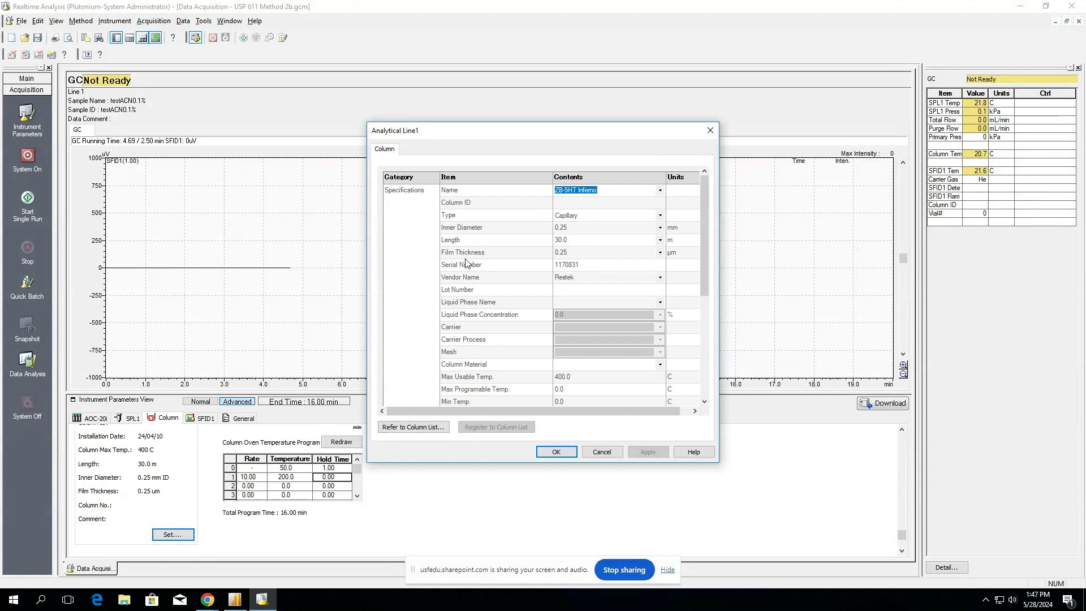
scroll(465, 262, "down", 5)
scroll(485, 275, "up", 4)
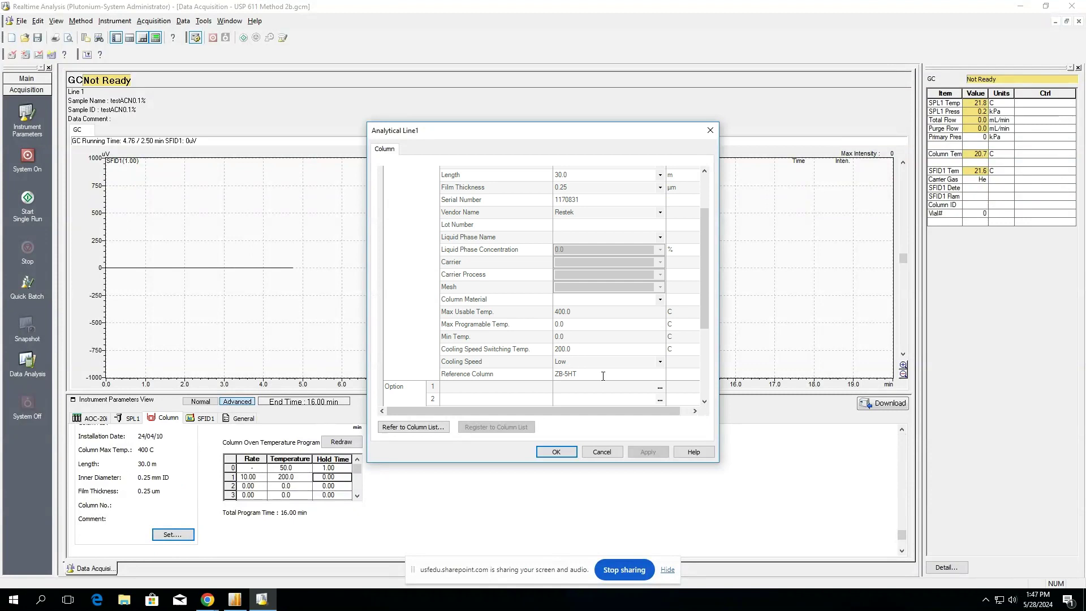
scroll(559, 385, "down", 4)
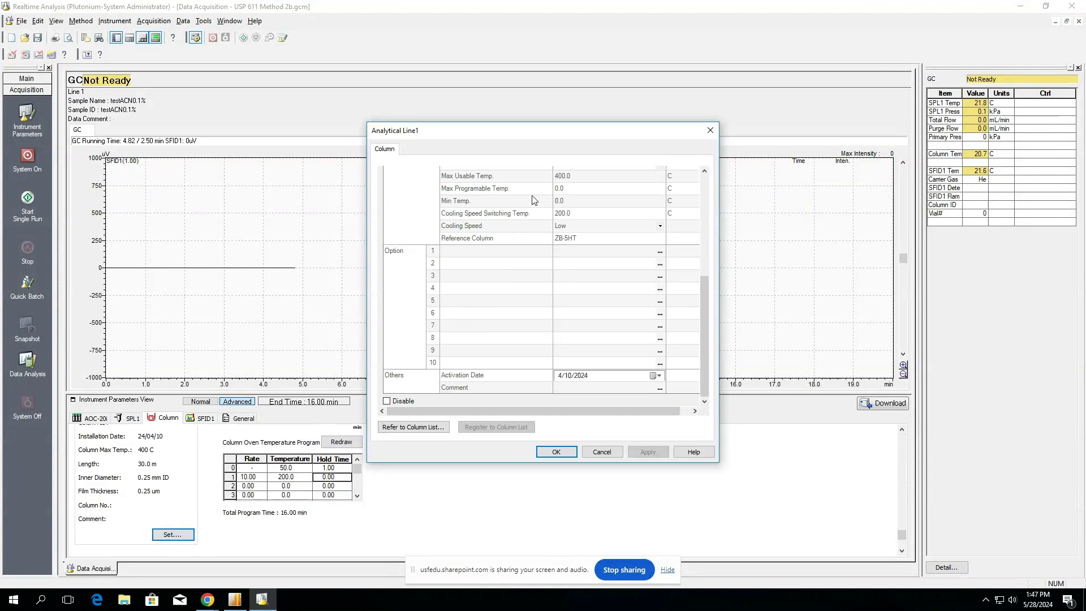
left_click(602, 452)
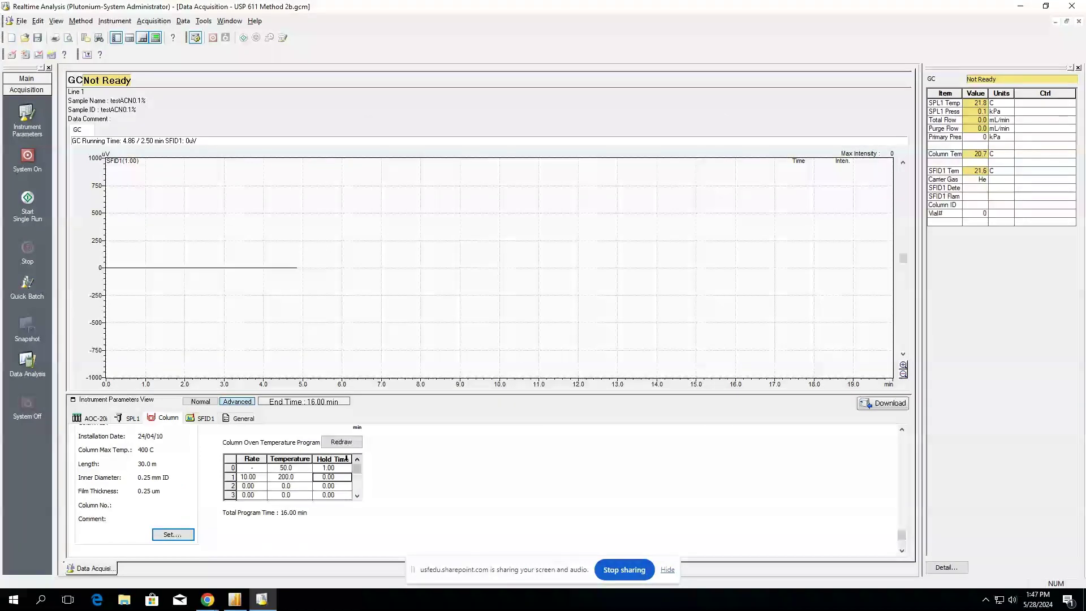
left_click(94, 419)
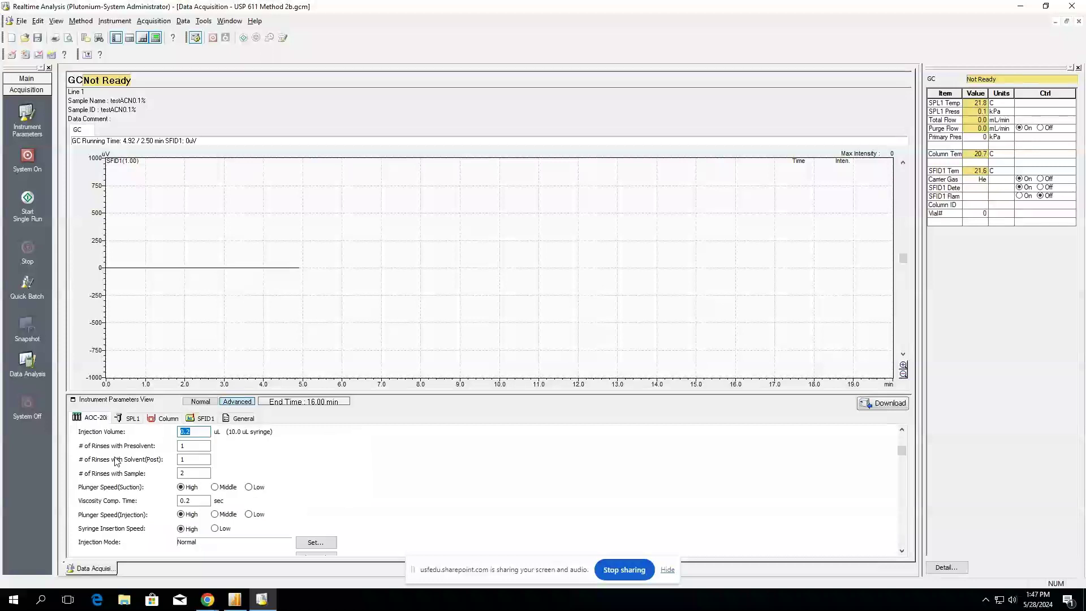
scroll(152, 453, "up", 1)
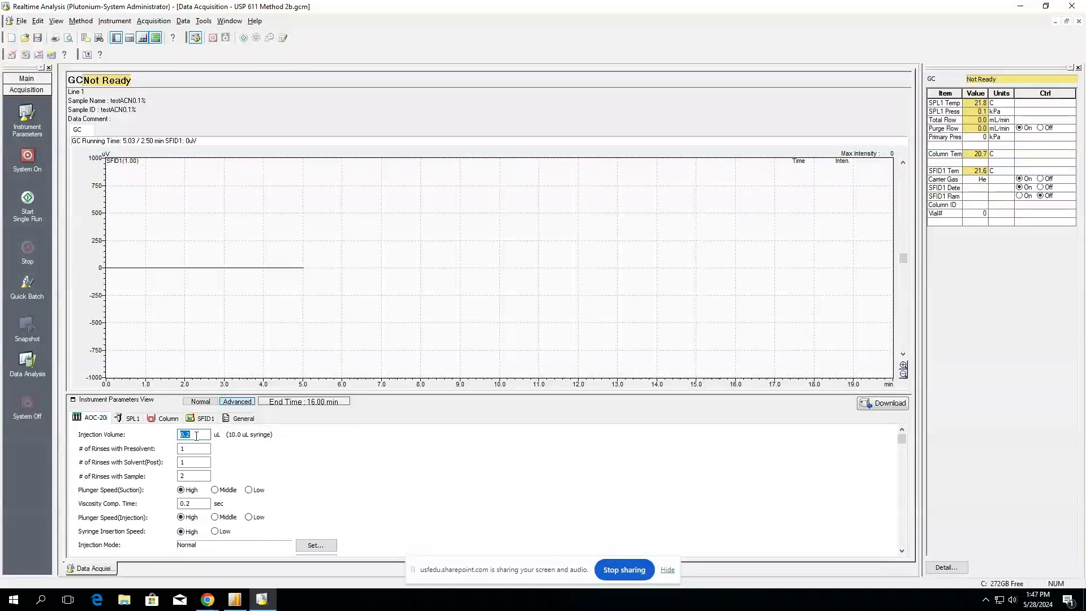
left_click(190, 434)
left_click(193, 450)
left_click(195, 462)
double_click(189, 448)
left_click(190, 477)
left_click_drag(189, 461, 145, 465)
left_click(200, 461)
left_click(186, 450)
type("1")
left_click(195, 475)
left_click(192, 463)
left_click_drag(192, 462, 157, 468)
scroll(244, 508, "down", 1)
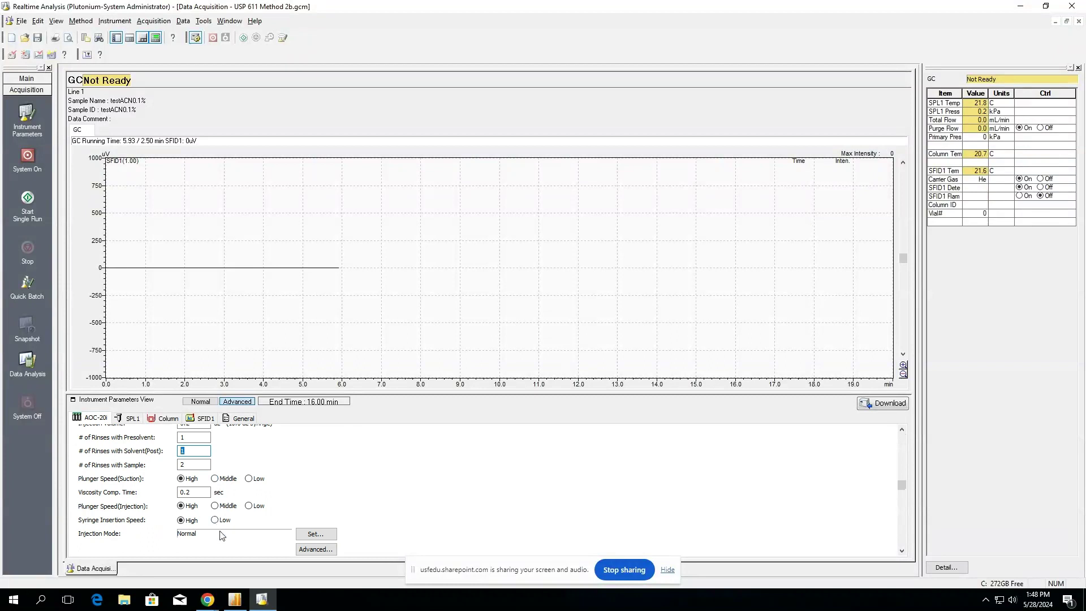
scroll(313, 509, "up", 1)
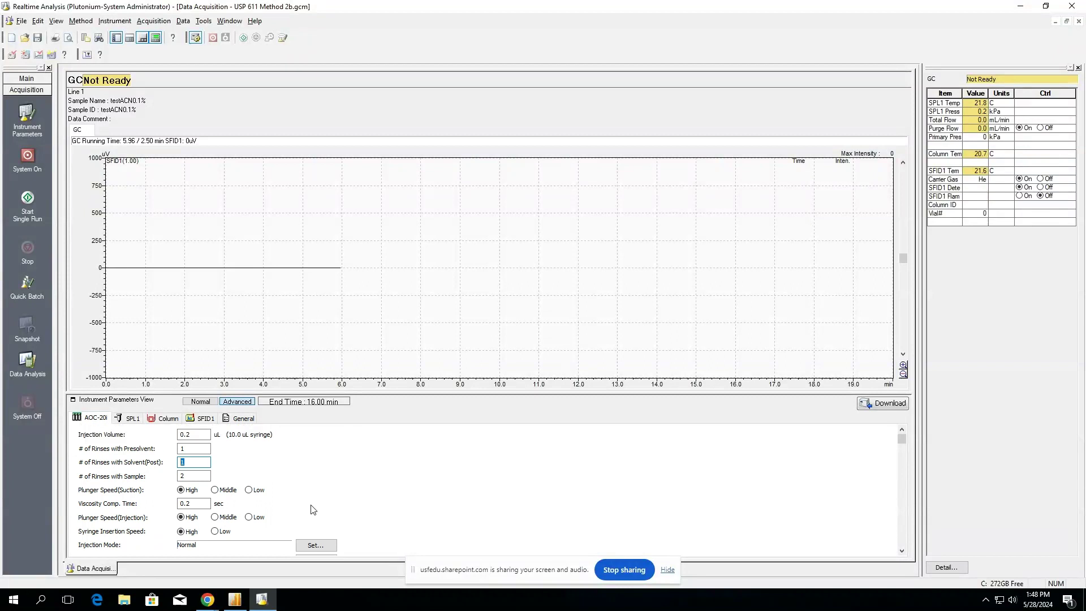
scroll(272, 490, "down", 1)
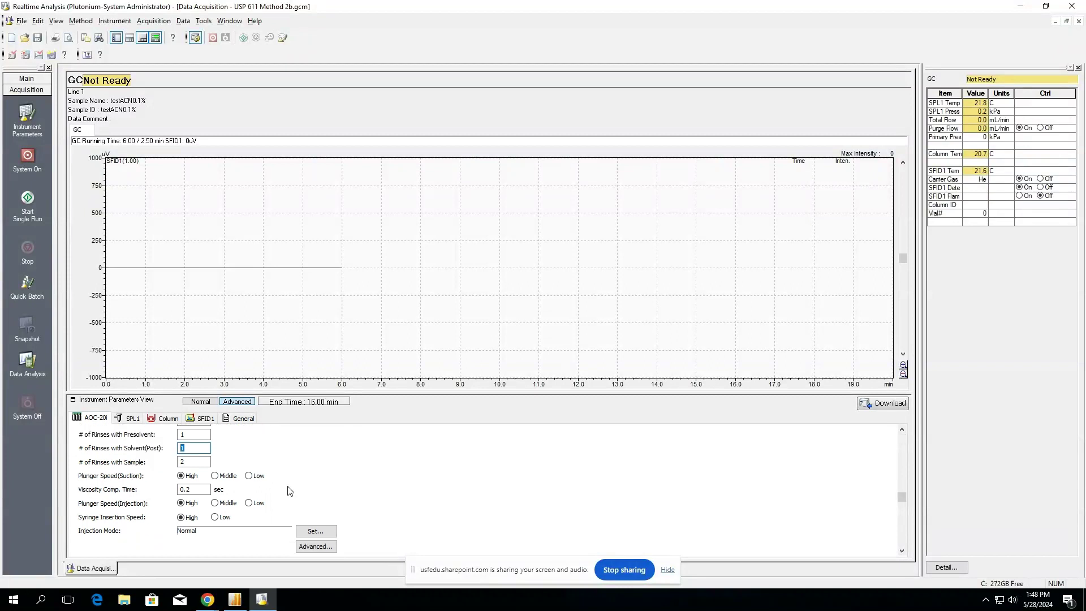
scroll(288, 491, "up", 1)
left_click(165, 419)
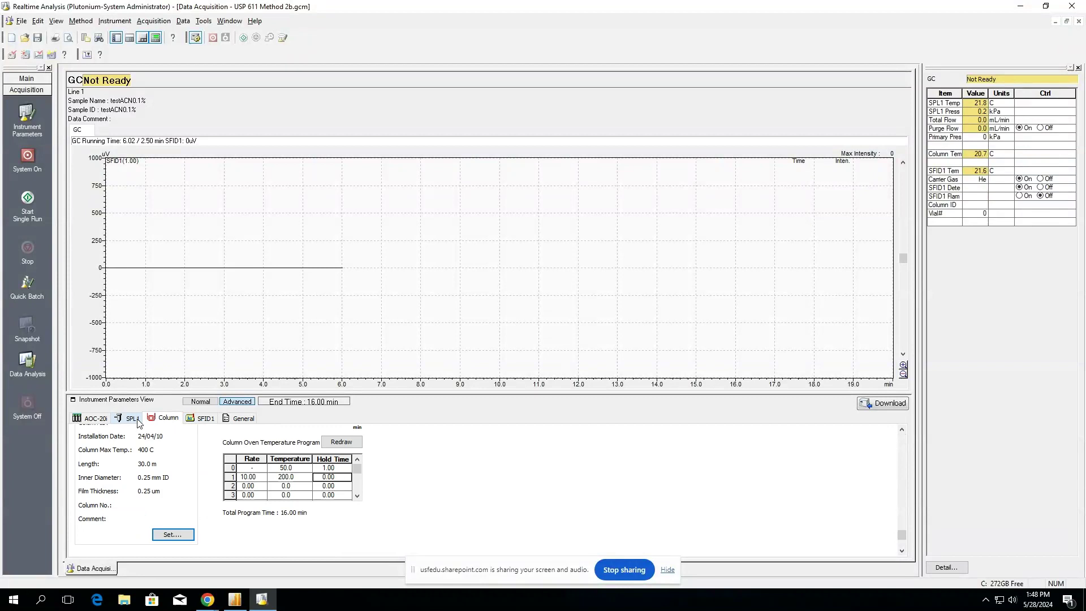
- Show the injector flow settings and start Save Method File As, selecting the file name
left_click(138, 421)
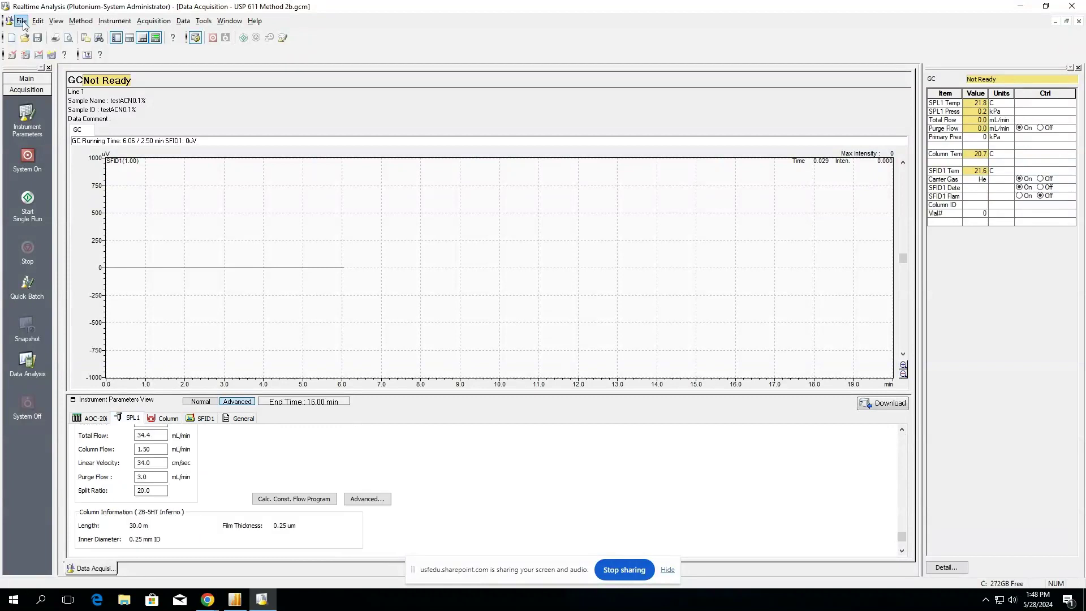
left_click(22, 22)
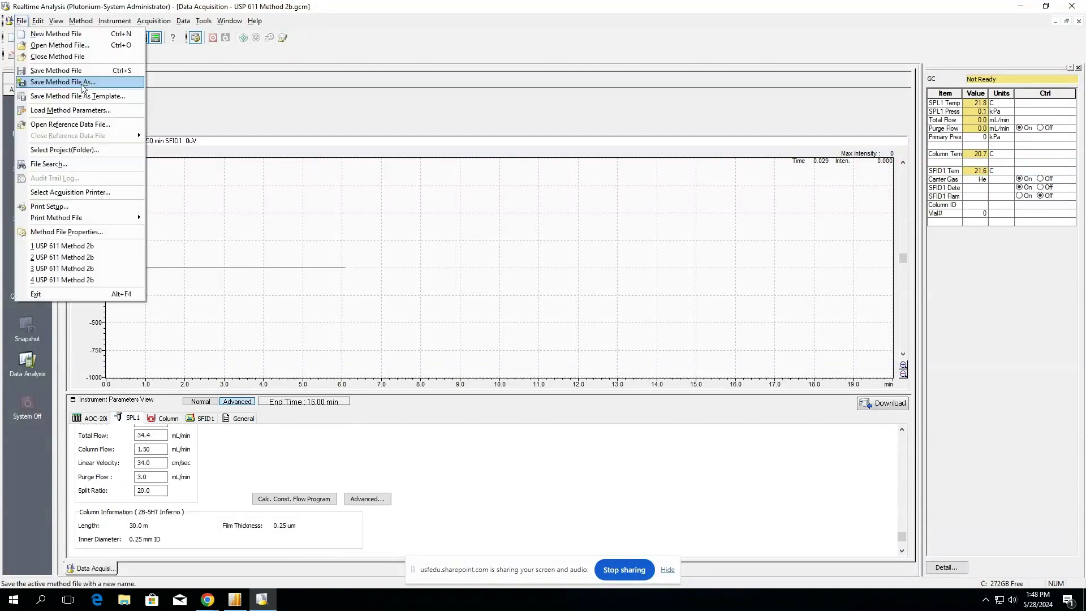
left_click(82, 87)
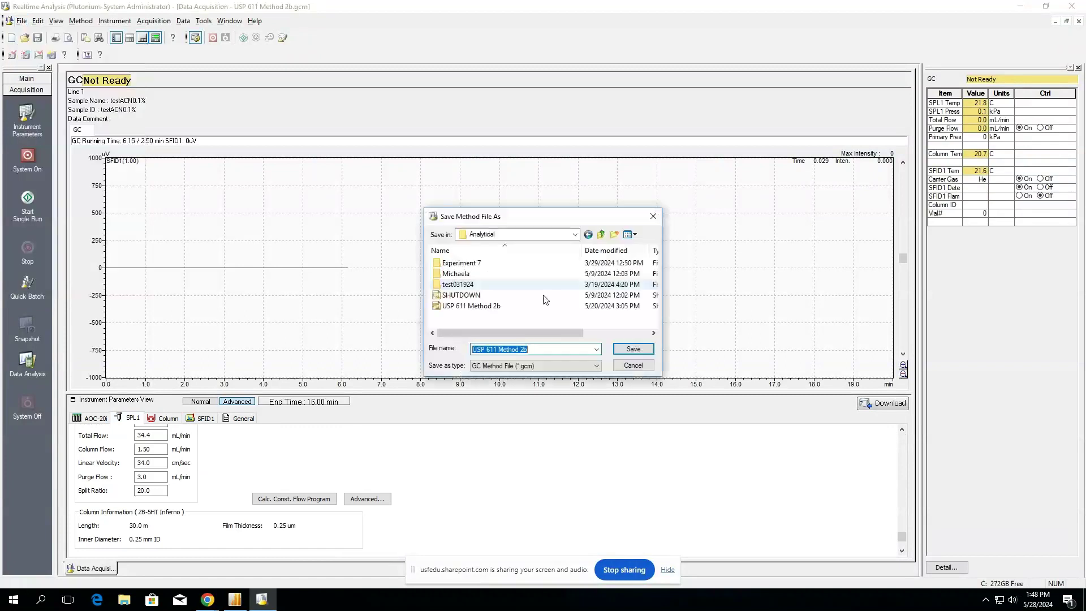
left_click(540, 350)
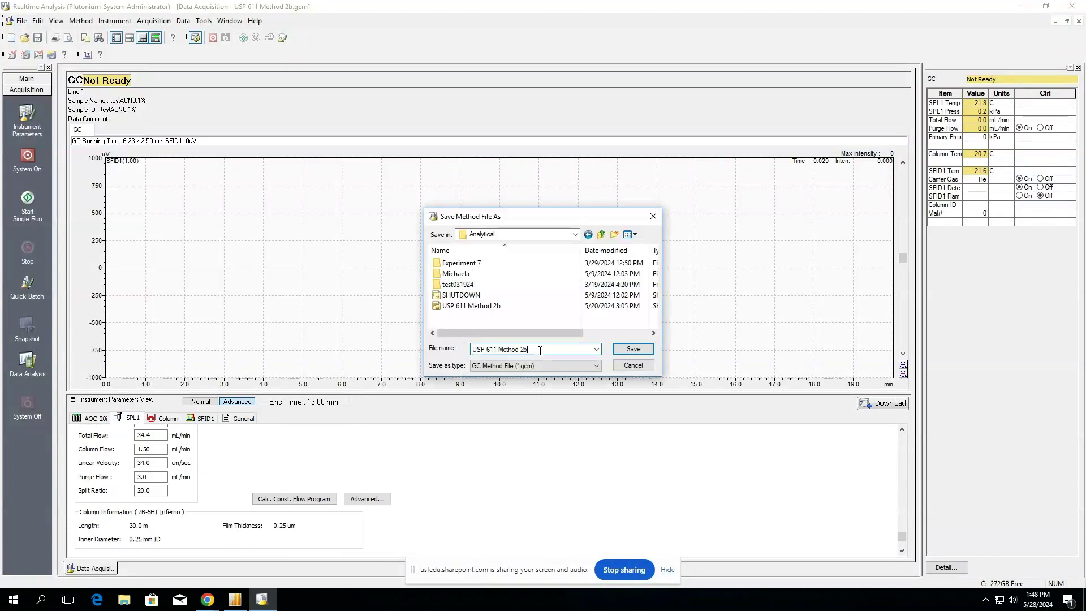
key("ctrl+a")
- Browse up to the Plutonium methods folder, then cancel saving the method copy
left_click(601, 235)
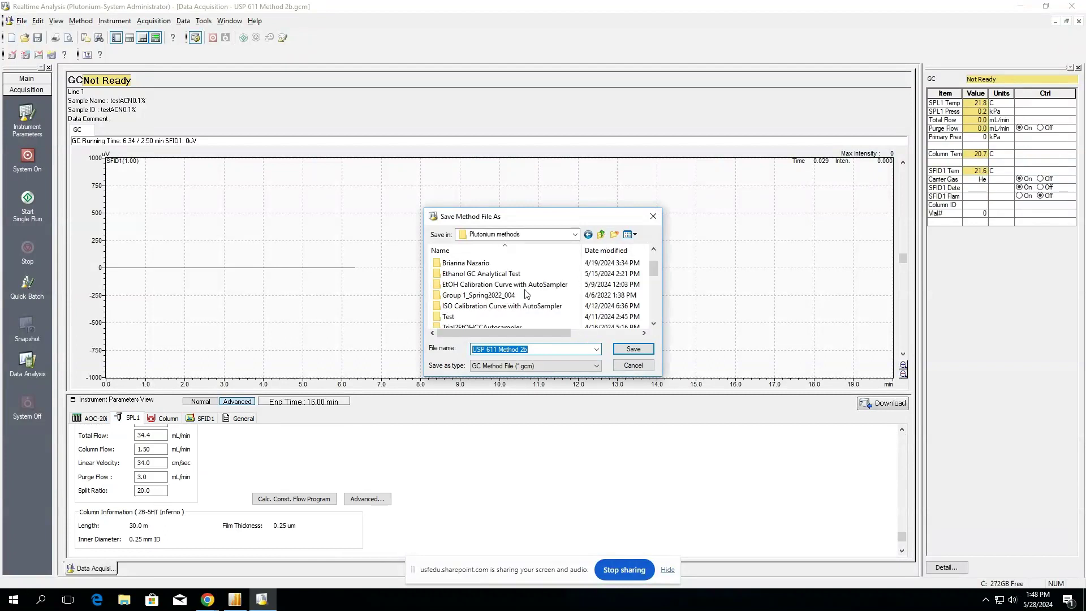
scroll(525, 294, "down", 2)
scroll(526, 294, "down", 2)
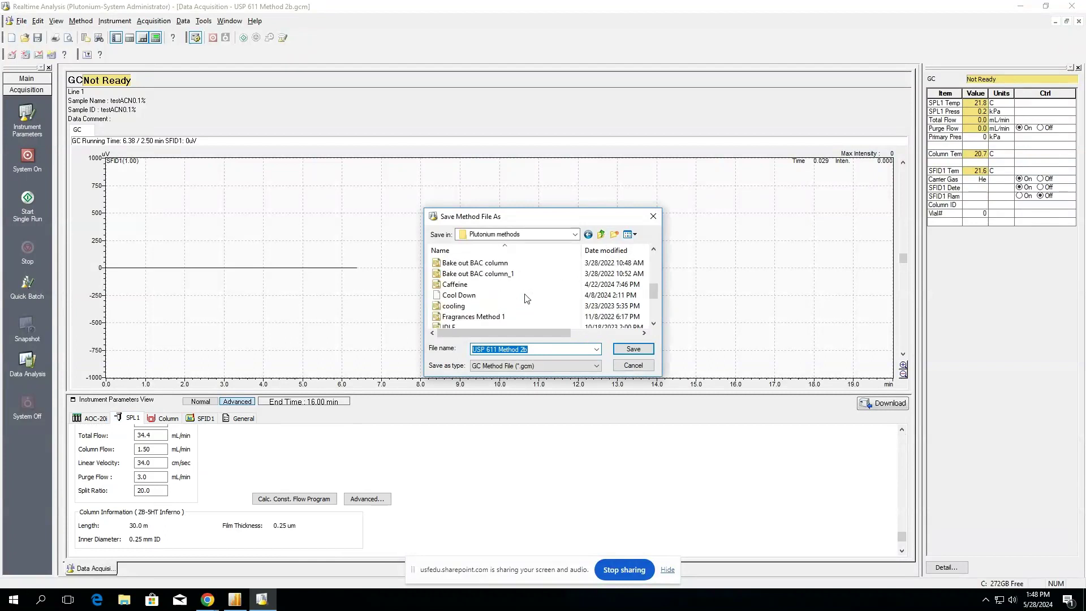
scroll(526, 298, "down", 5)
left_click(623, 367)
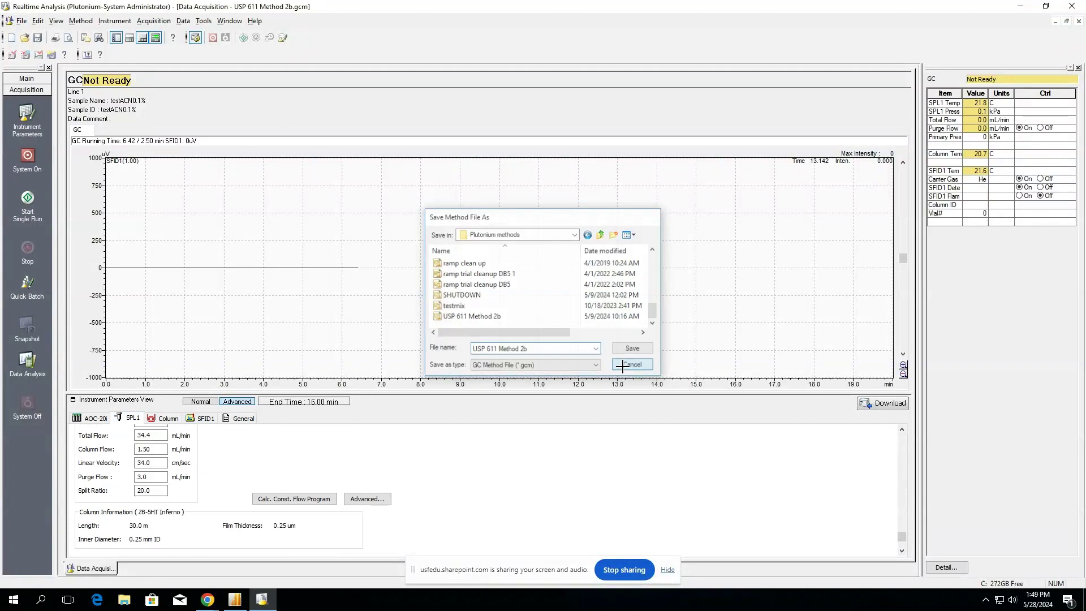